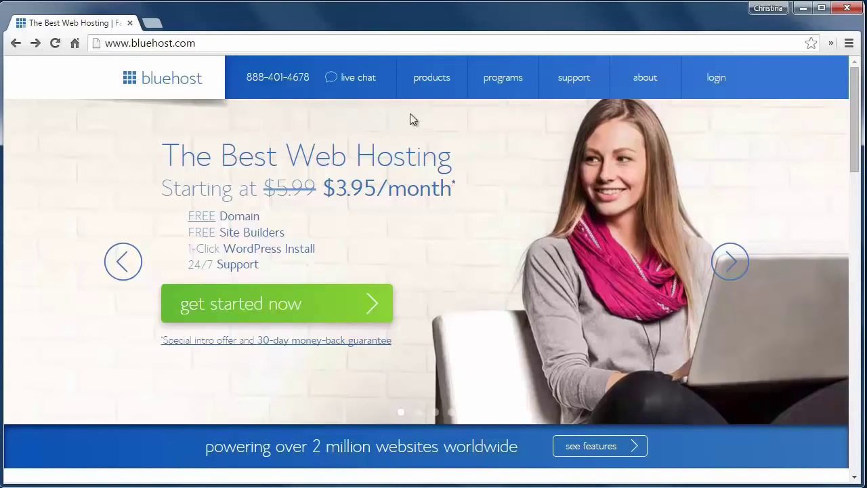
- Open the shared hosting product page and start a sign-up from its hosting plans
mouse_move(424, 80)
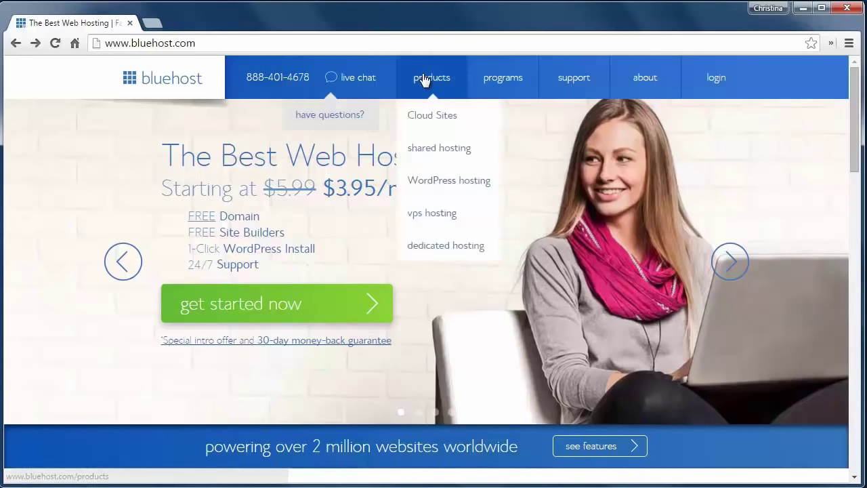
click(418, 148)
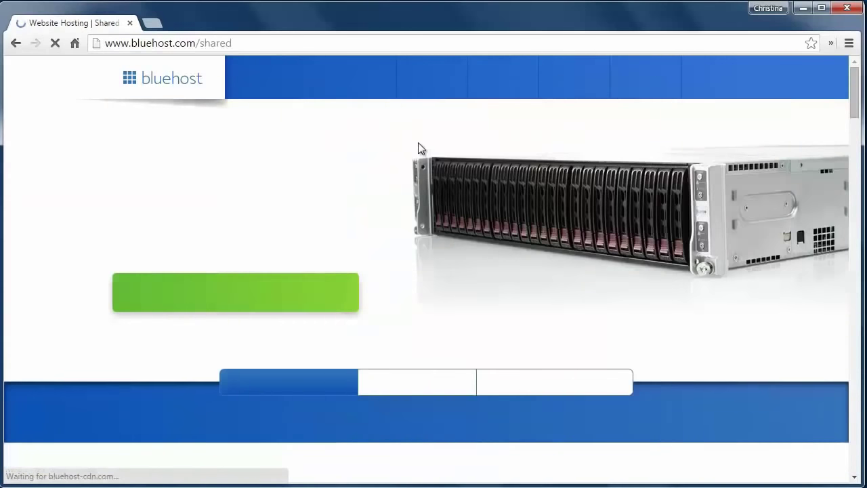
scroll(501, 265, down, 2)
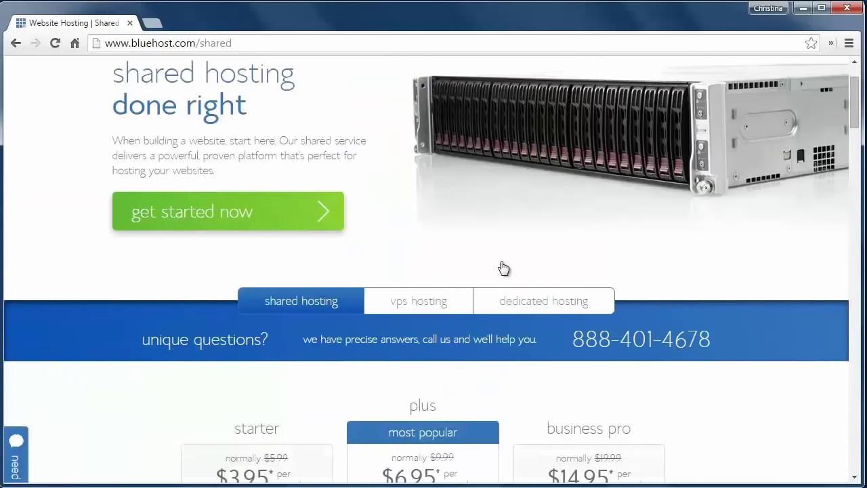
scroll(504, 267, down, 1)
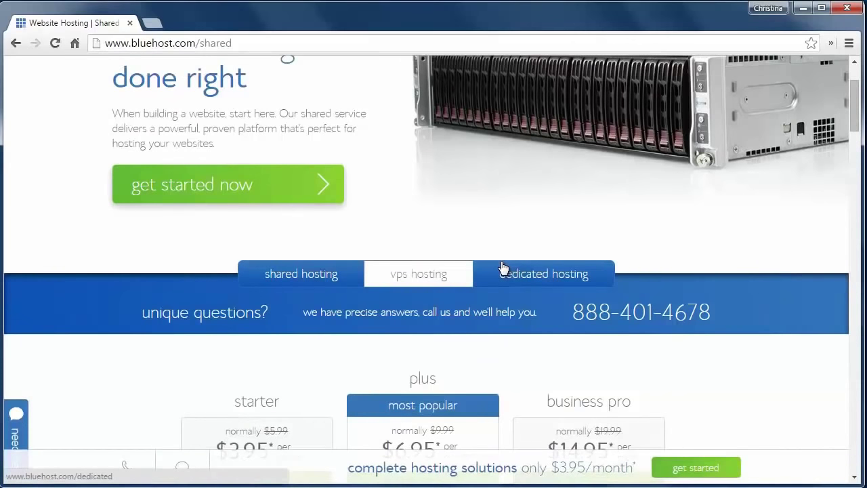
scroll(504, 268, down, 4)
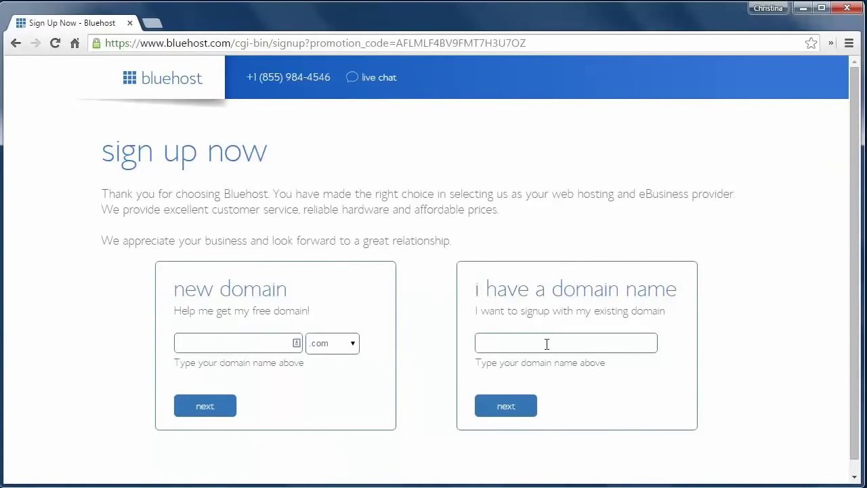
- Request the new domain startawpsite with the .com extension and continue the sign-up
click(547, 345)
click(235, 343)
text(startawpsite)
click(200, 405)
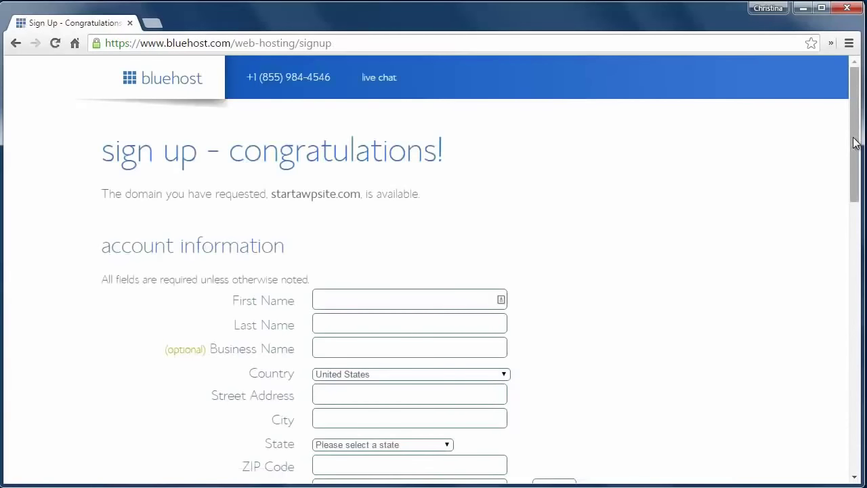
- Examine the account, package and billing sections of the sign-up form
scroll(853, 146, down, 2)
scroll(853, 186, down, 1)
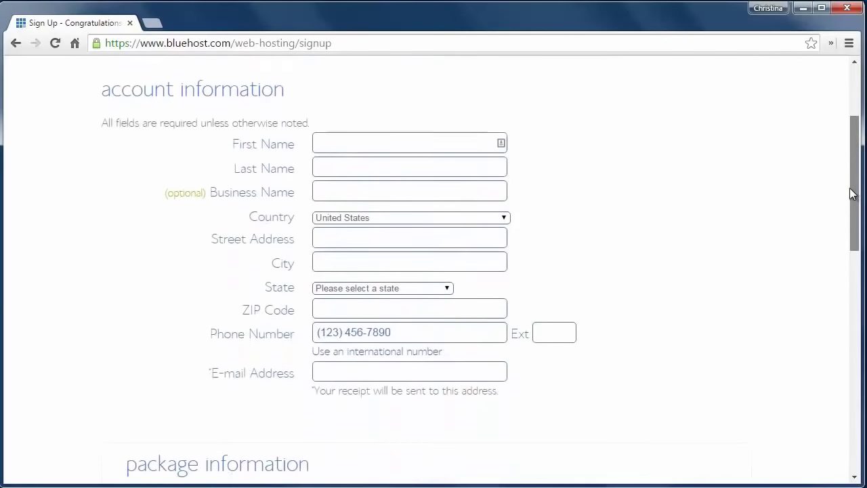
scroll(849, 257, down, 4)
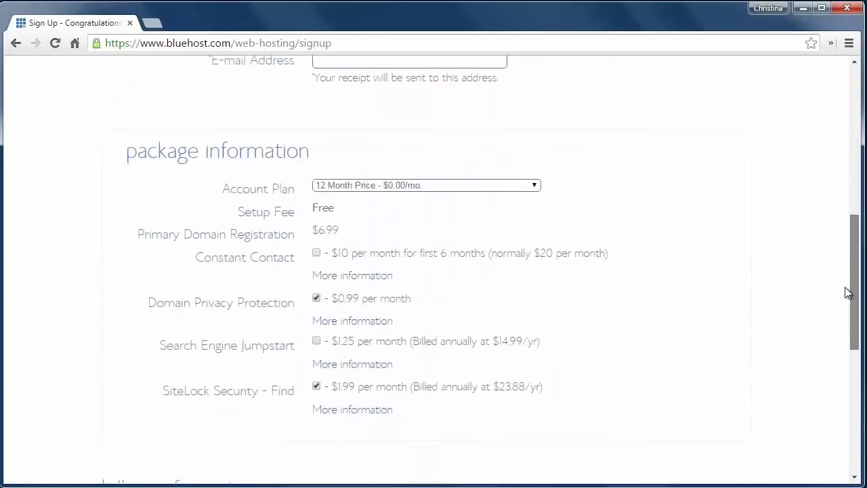
scroll(847, 291, down, 3)
drag(852, 372, 851, 193)
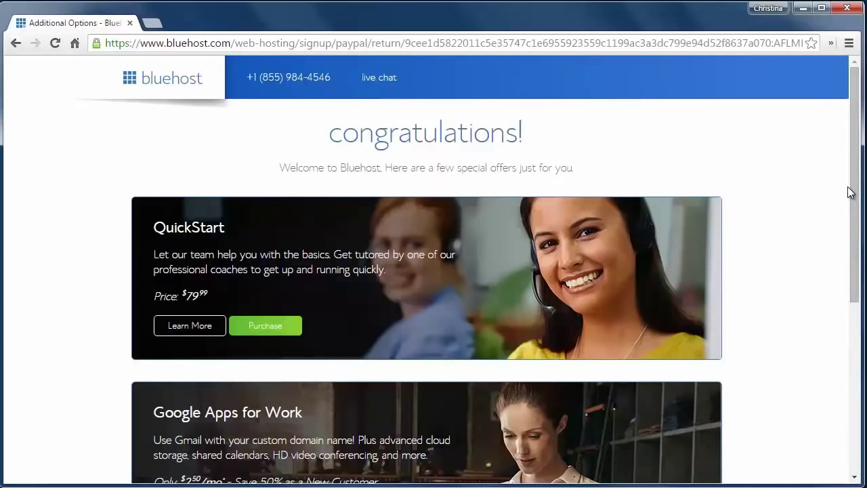
- Decline the QuickStart, Google Apps for Work and PaymentSphere offers
drag(856, 191, 855, 364)
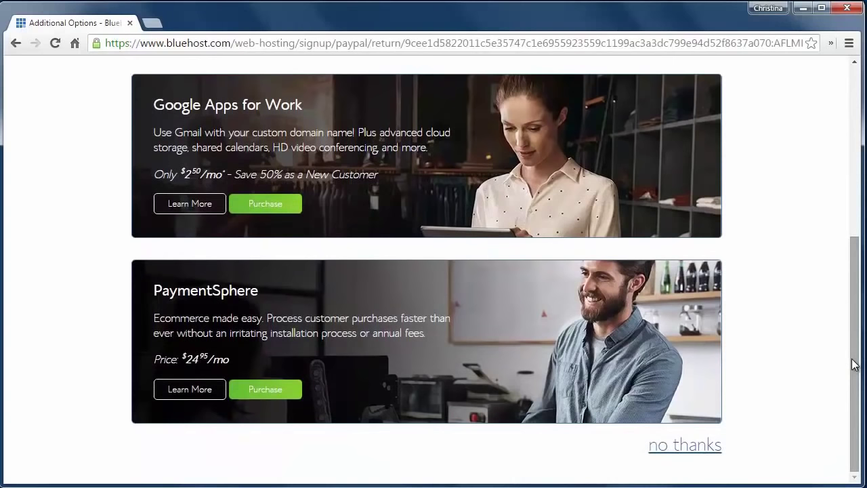
click(692, 449)
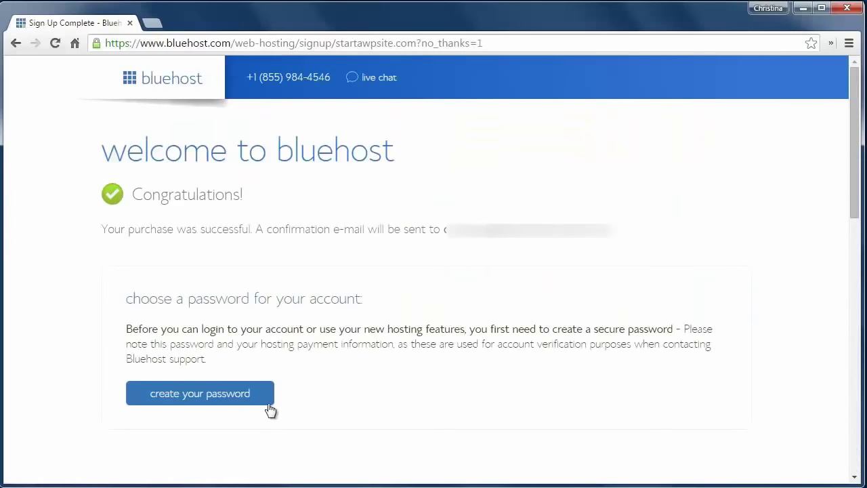
- Agree to the Terms of Service and create the hosting account's main password, entering it in both password fields
click(235, 403)
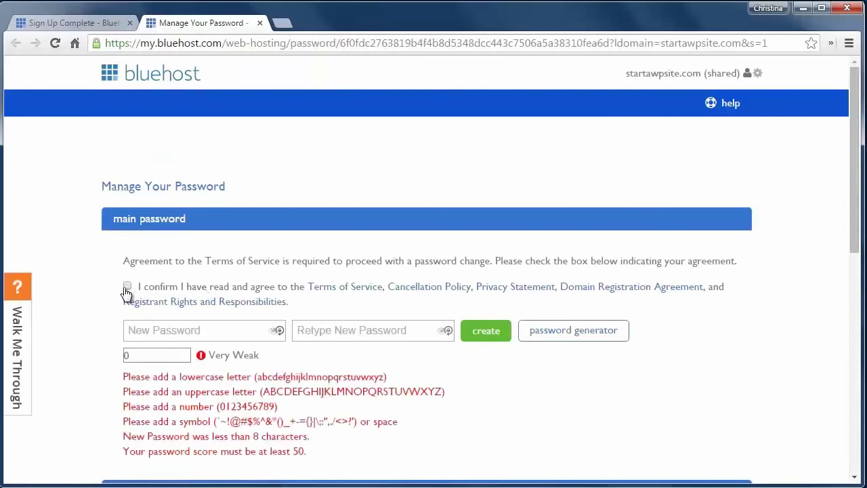
click(153, 330)
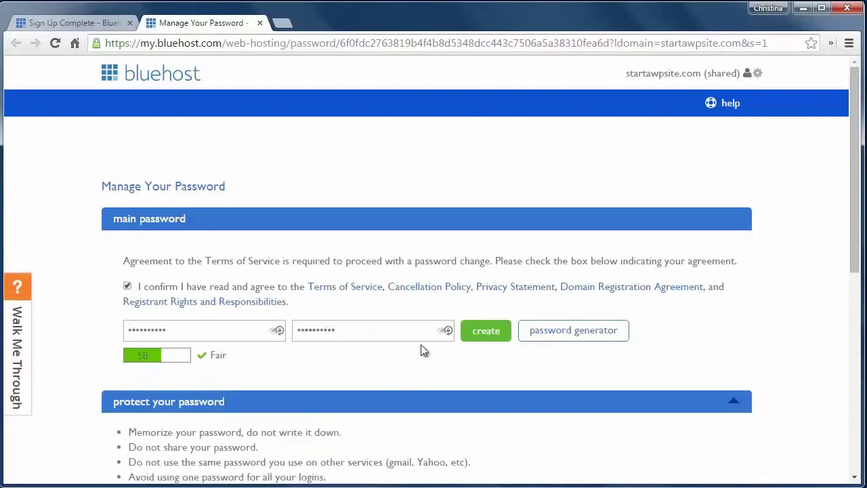
click(479, 337)
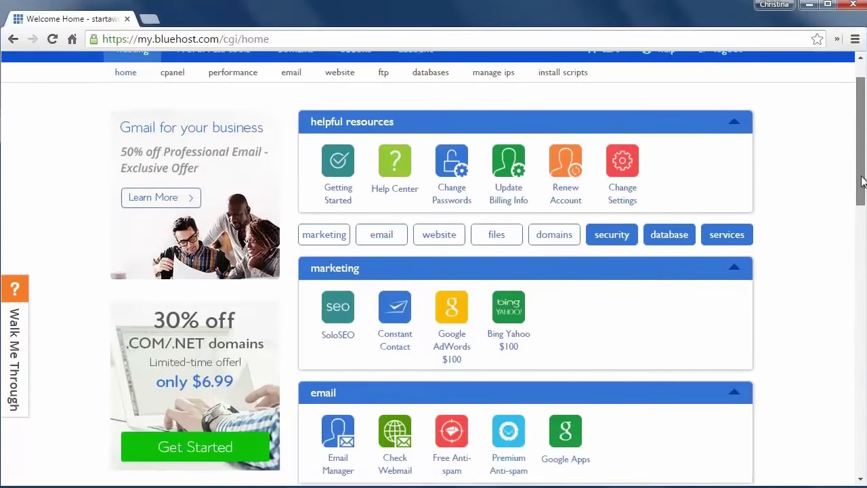
- Open Install WordPress from the hosting home page's website section and choose the free do-it-yourself install
drag(858, 169, 862, 288)
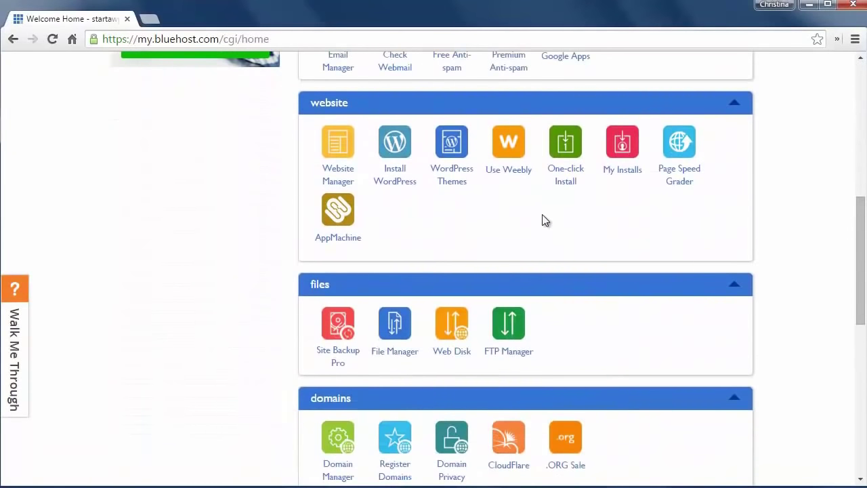
click(395, 174)
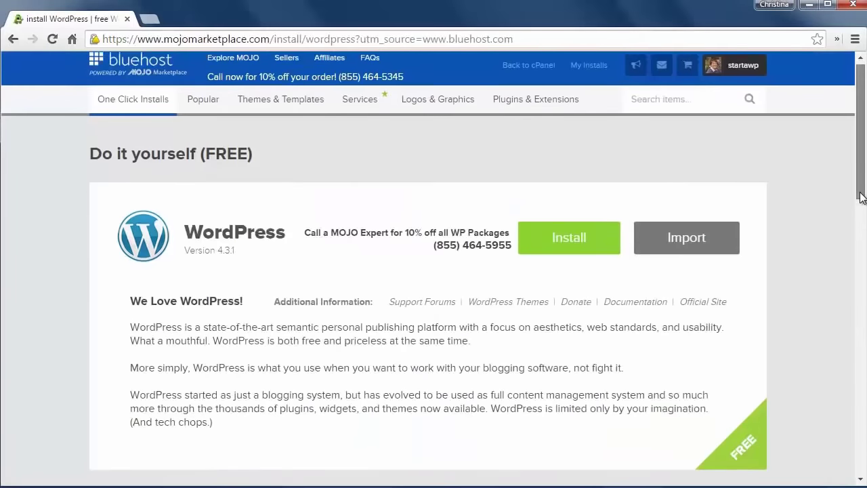
scroll(862, 220, down, 2)
scroll(863, 220, down, 5)
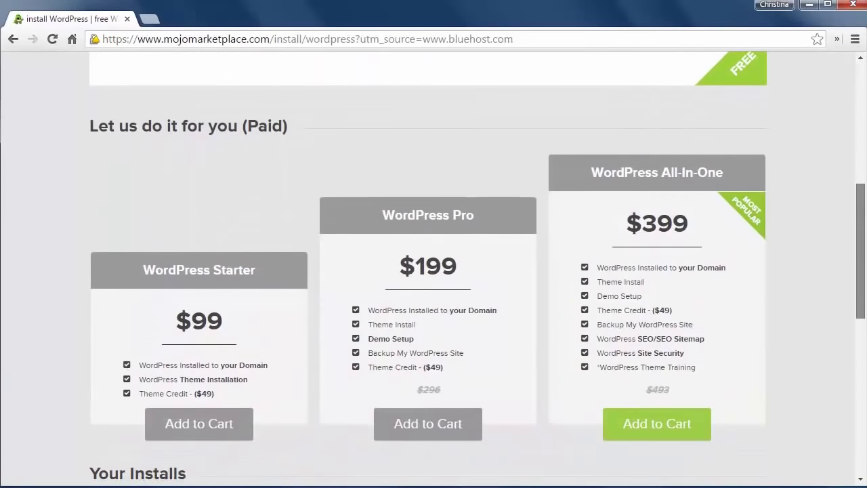
scroll(860, 203, down, 1)
scroll(859, 196, up, 6)
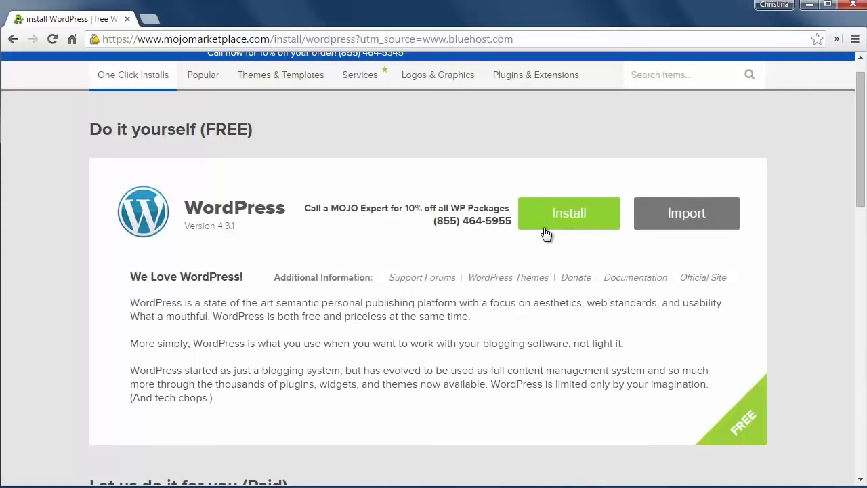
click(566, 214)
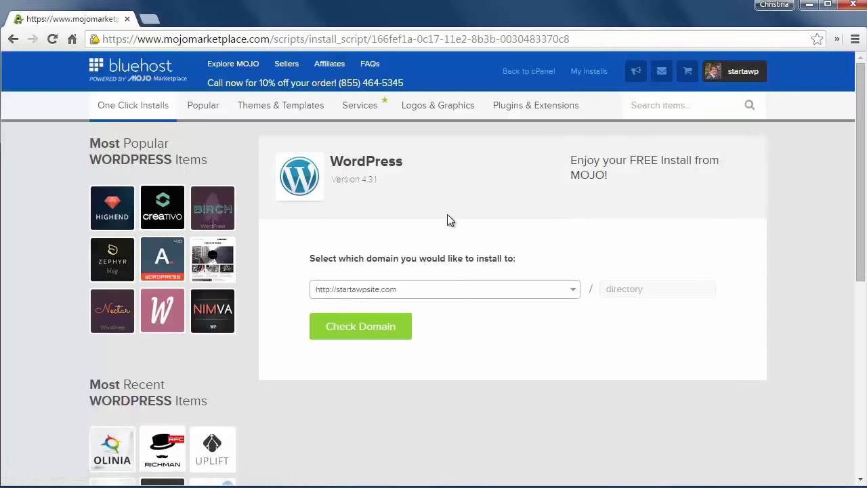
click(460, 296)
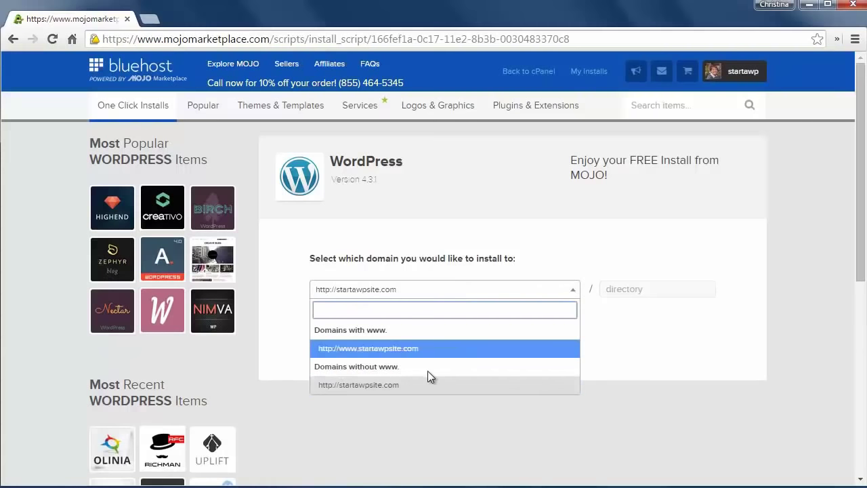
click(386, 388)
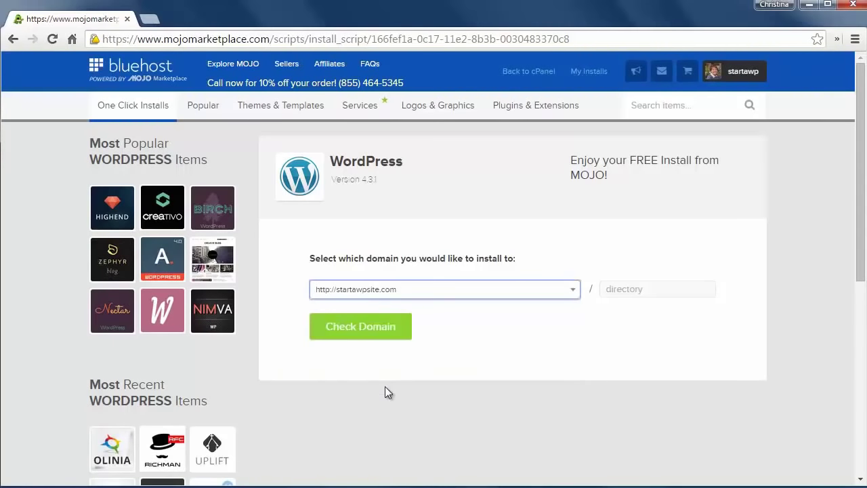
click(664, 290)
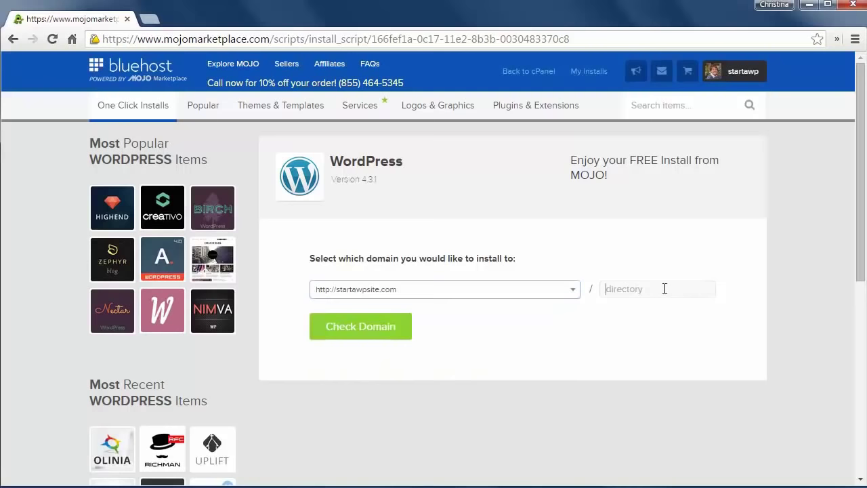
text(blo)
key(BackSpace)
key(BackSpace)
key(BackSpace)
- Check the selected install domain and accept the GPLv2 terms and conditions
click(378, 329)
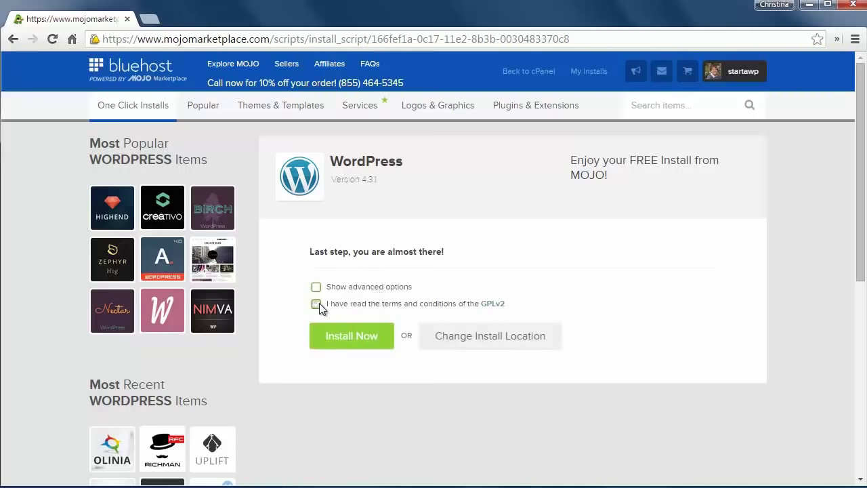
- Examine the advanced install options for site name, admin username and admin password, and hide them again
click(317, 286)
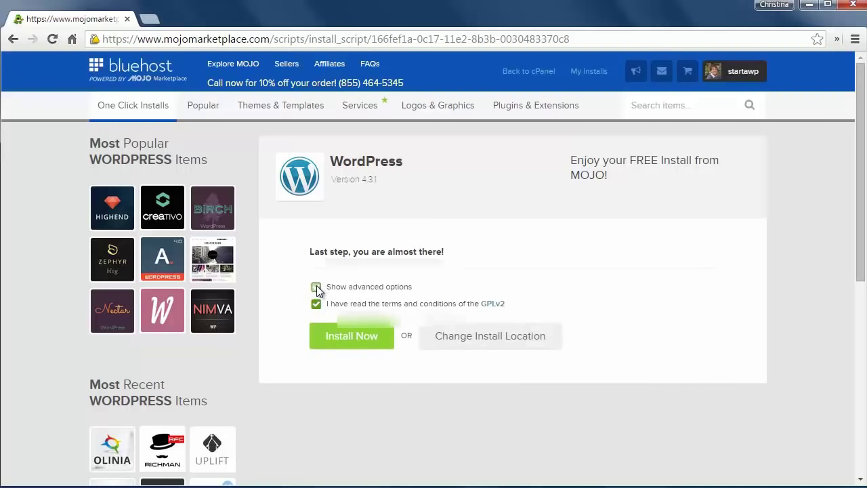
scroll(865, 339, down, 2)
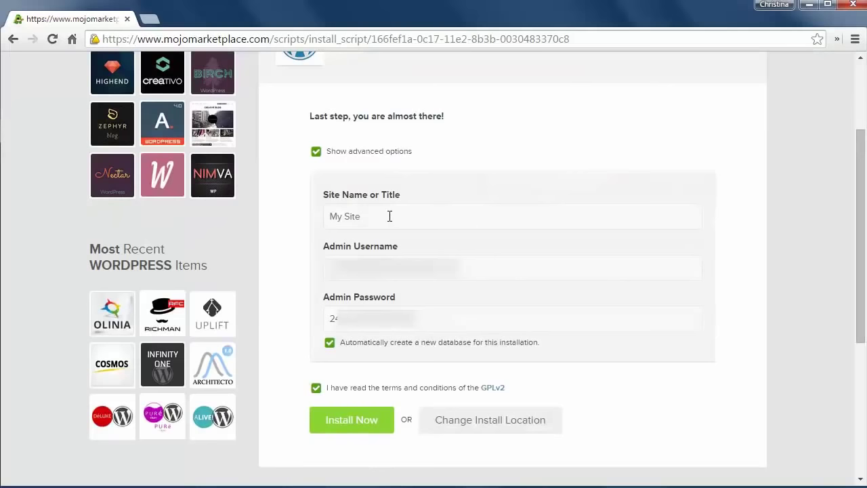
click(368, 216)
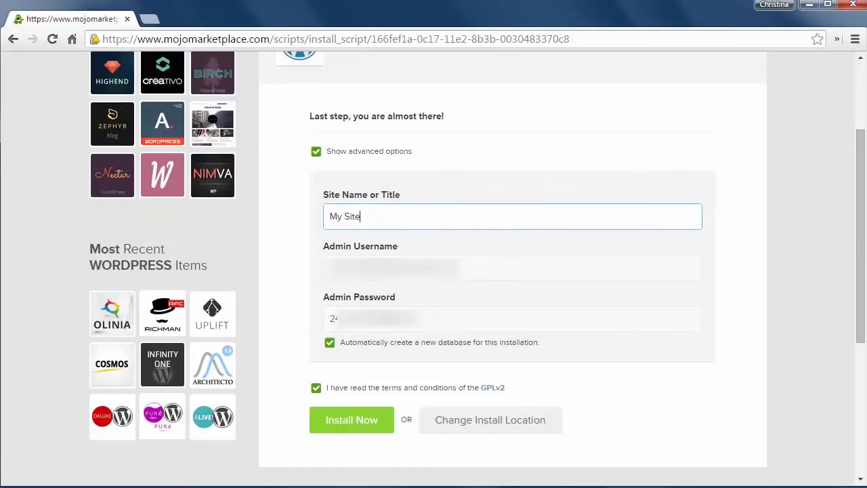
click(316, 152)
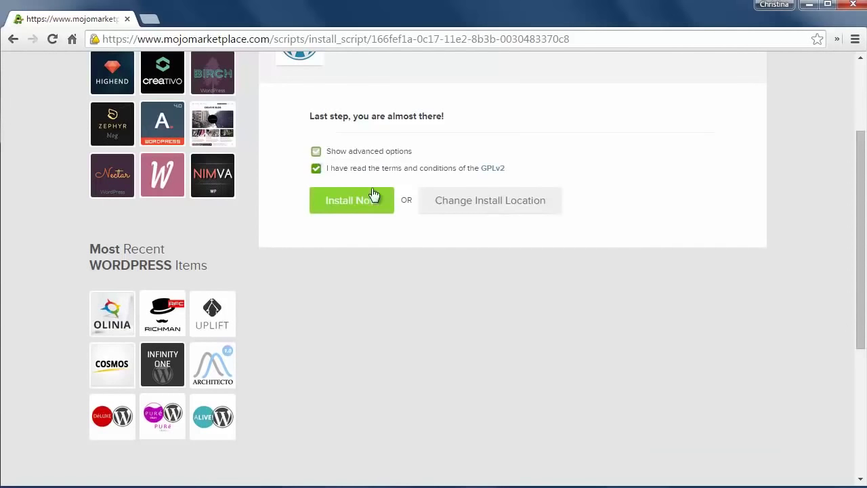
- Start the WordPress installation and dismiss the theme promotion overlay
click(350, 201)
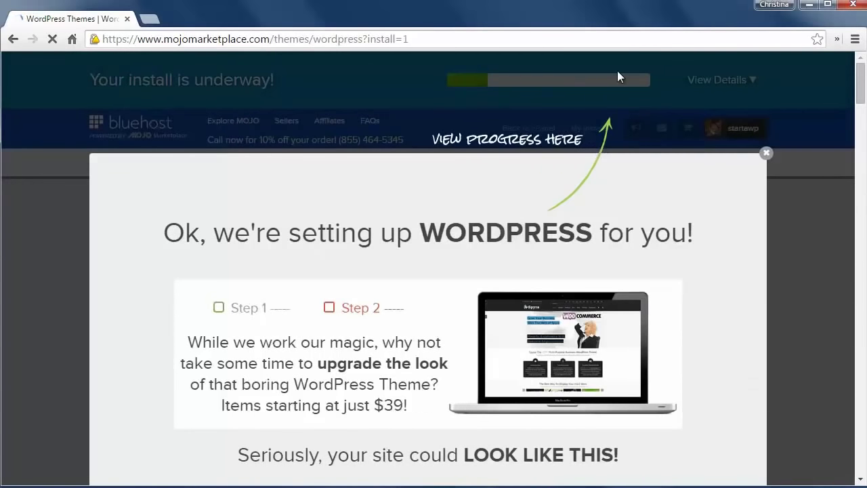
click(766, 153)
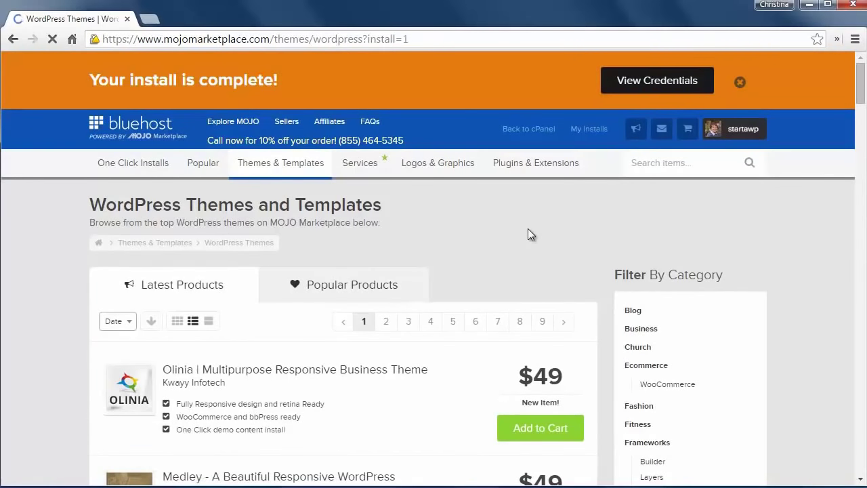
- Open the finished WordPress install's credentials from the Notification Center and go to the site access details
click(646, 90)
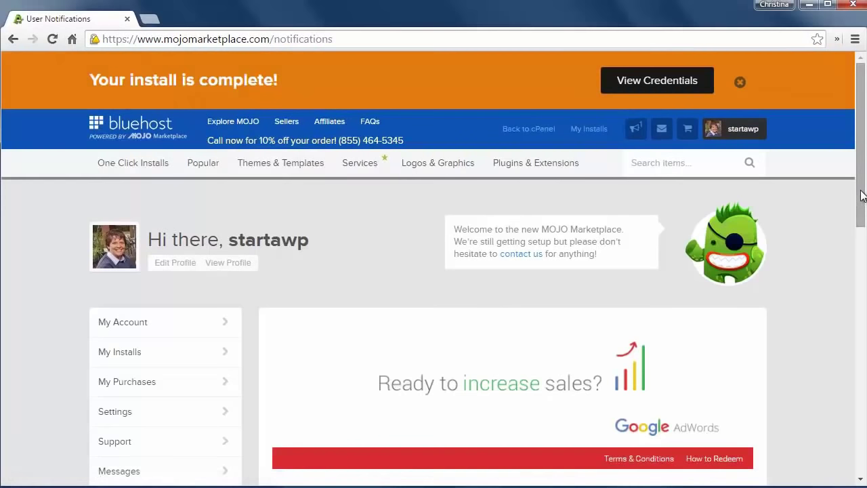
drag(863, 190, 863, 351)
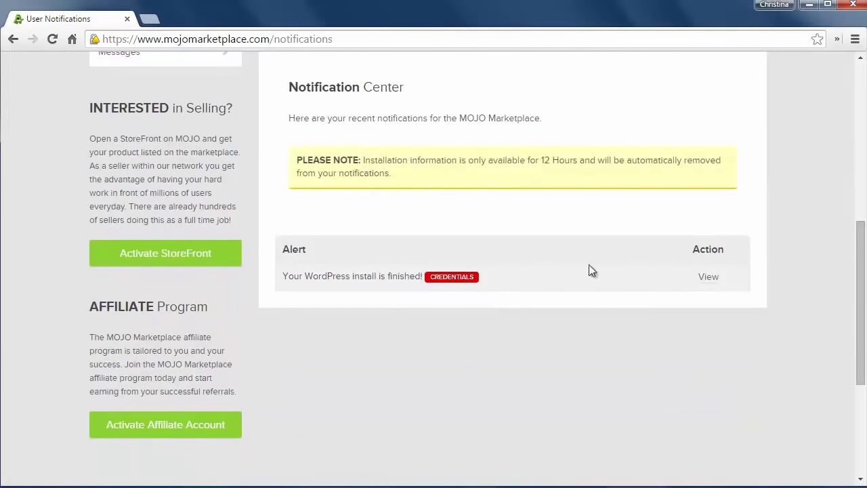
click(709, 278)
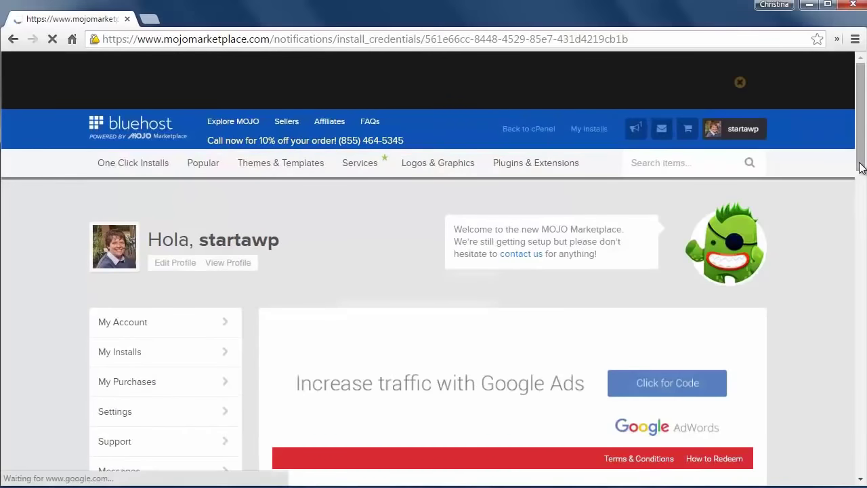
scroll(859, 199, down, 5)
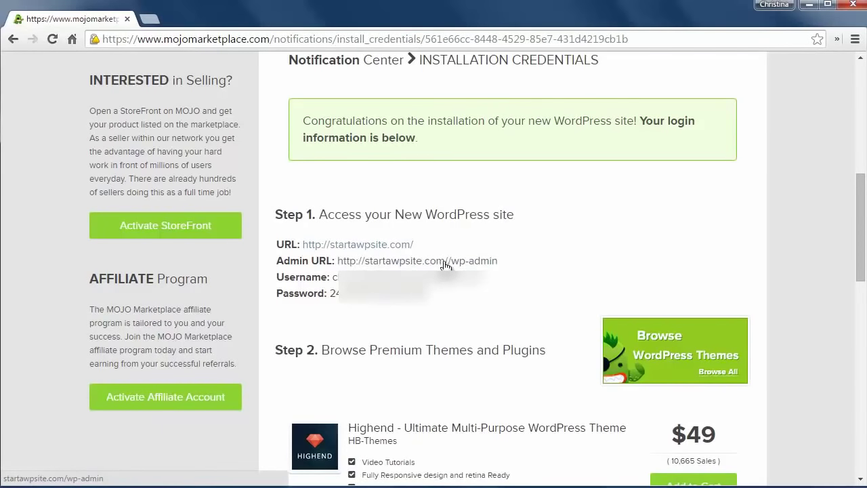
right_click(364, 250)
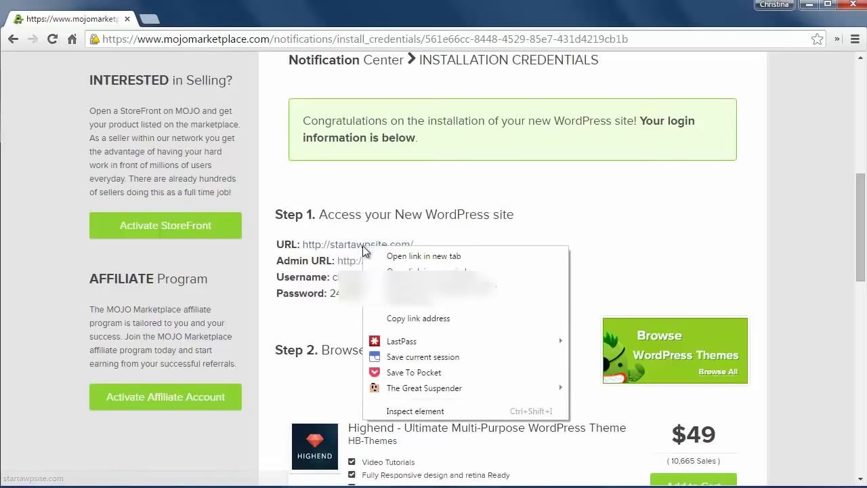
click(374, 254)
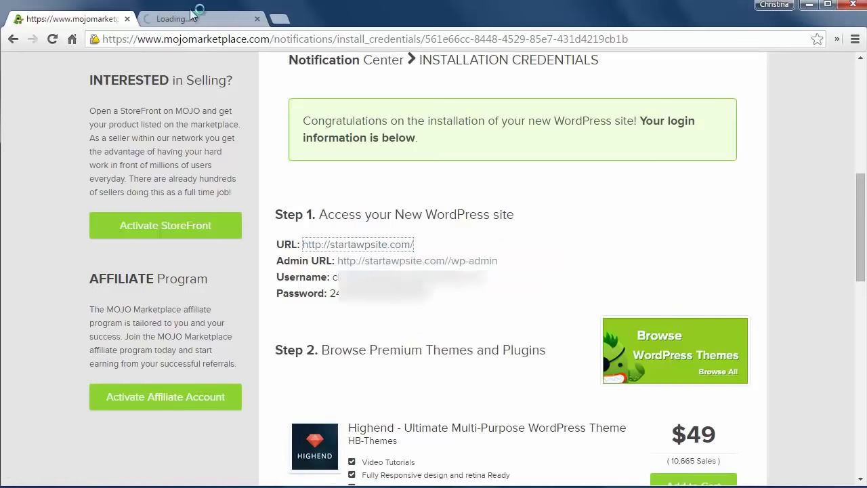
- Open the new site's admin login and log in with the admin username and password from the installation credentials page
click(195, 18)
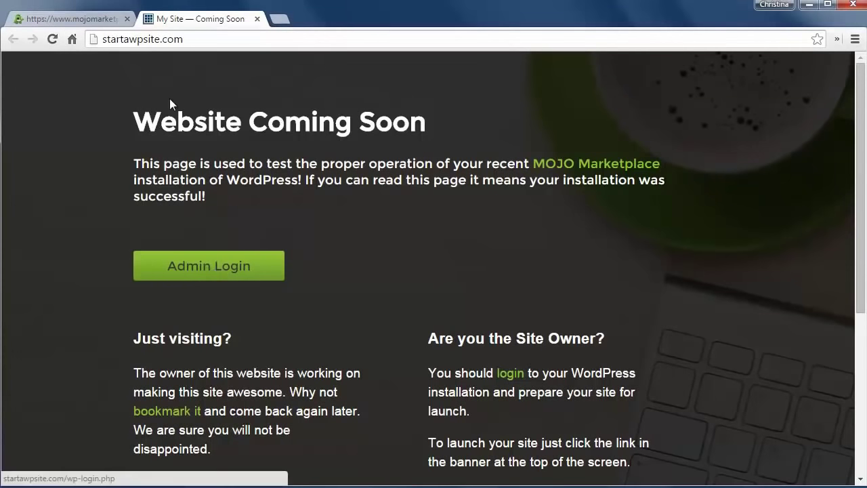
click(197, 268)
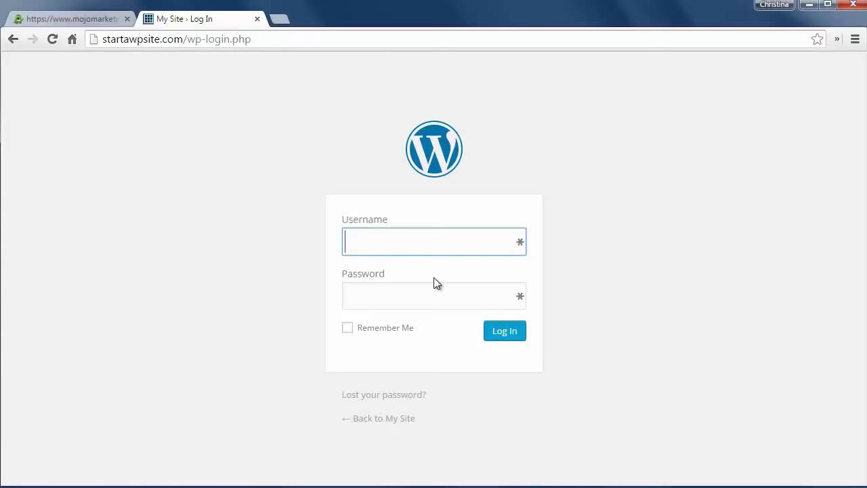
click(83, 22)
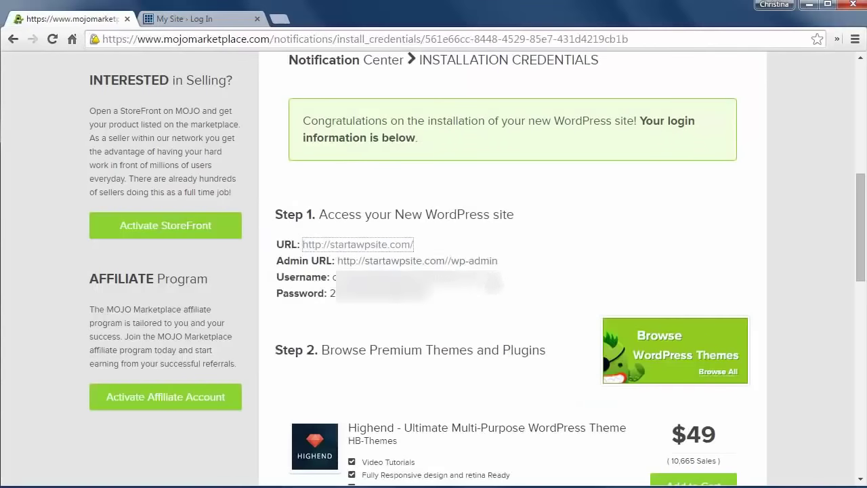
drag(485, 279, 332, 278)
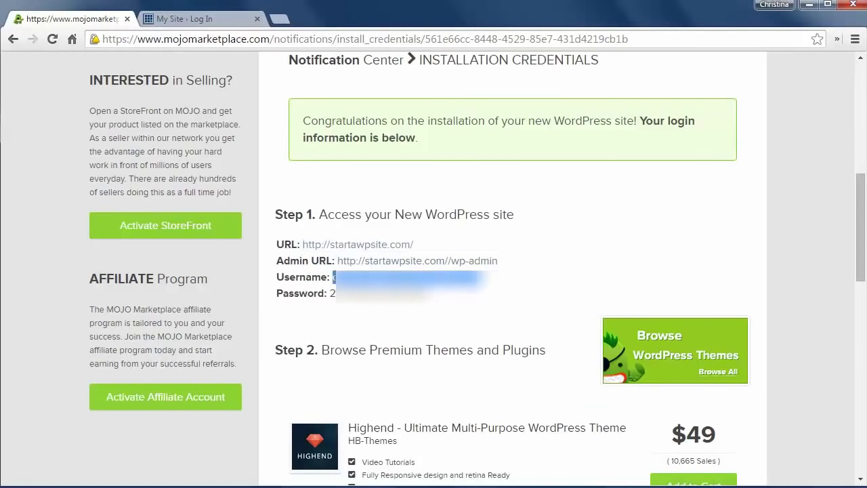
click(228, 25)
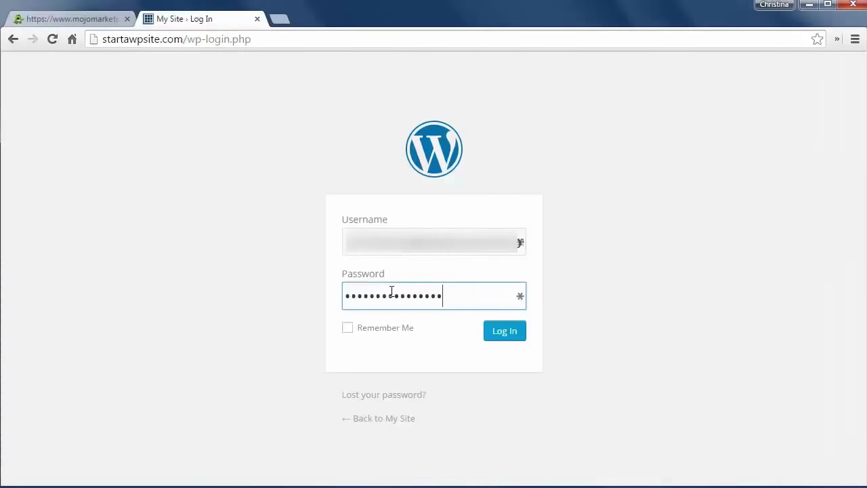
key(Return)
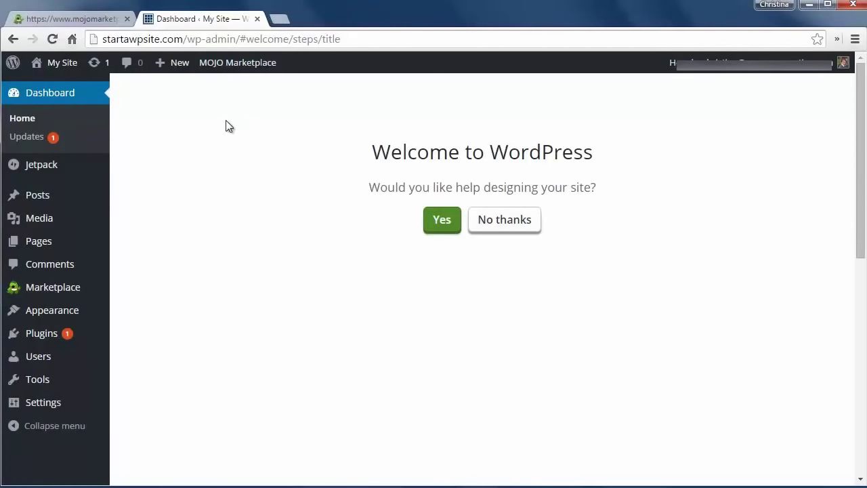
- Decline the offered help designing the site and open the list of installed plugins
mouse_move(77, 287)
click(519, 227)
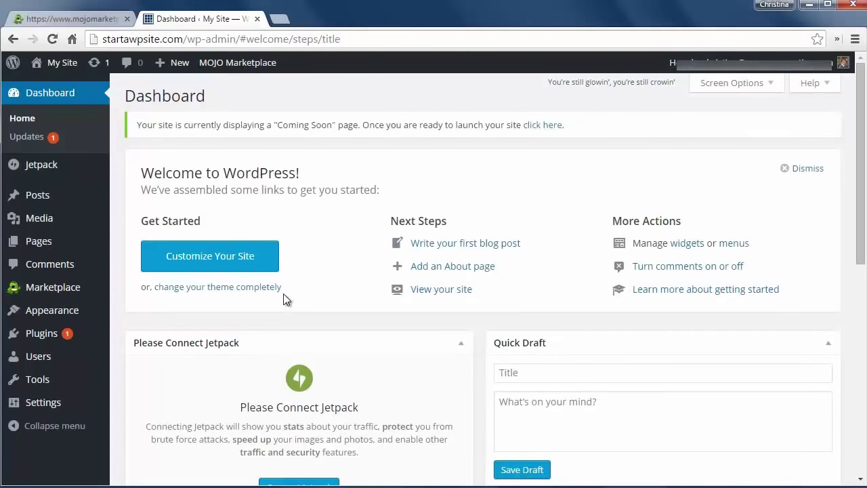
mouse_move(97, 341)
click(137, 335)
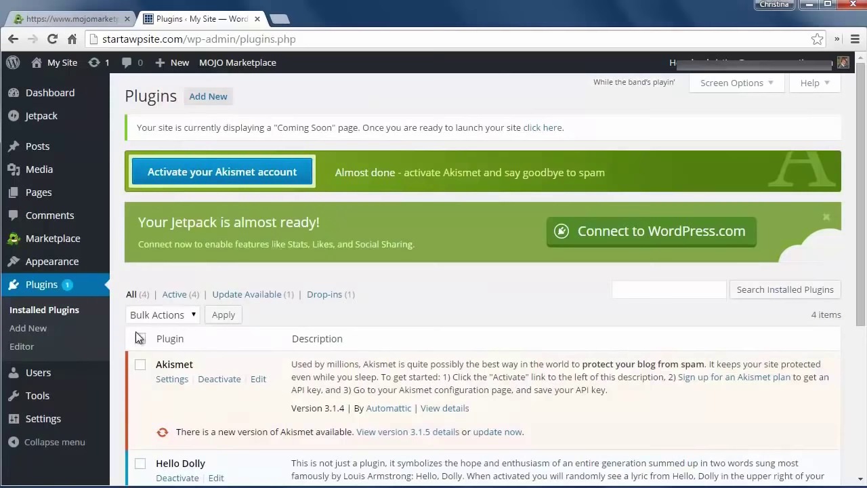
- Deactivate the Hello Dolly, Jetpack by WordPress.com and MOJO Marketplace plugins together as a bulk action
scroll(136, 332, down, 4)
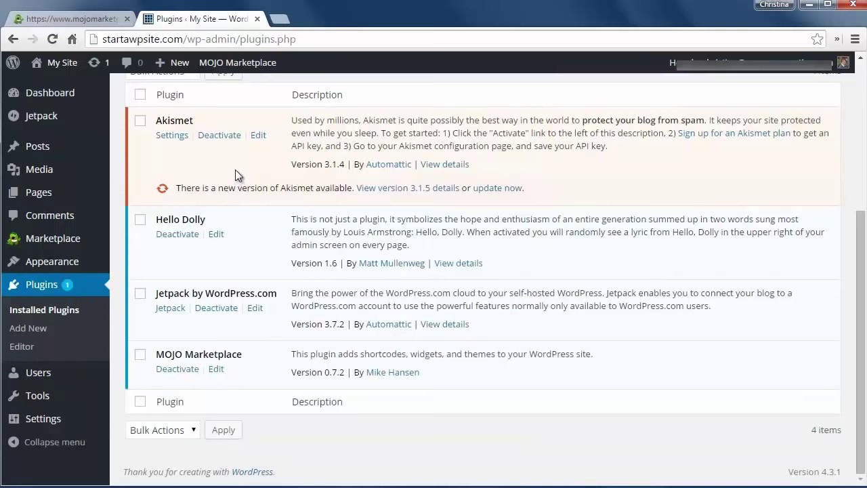
click(141, 220)
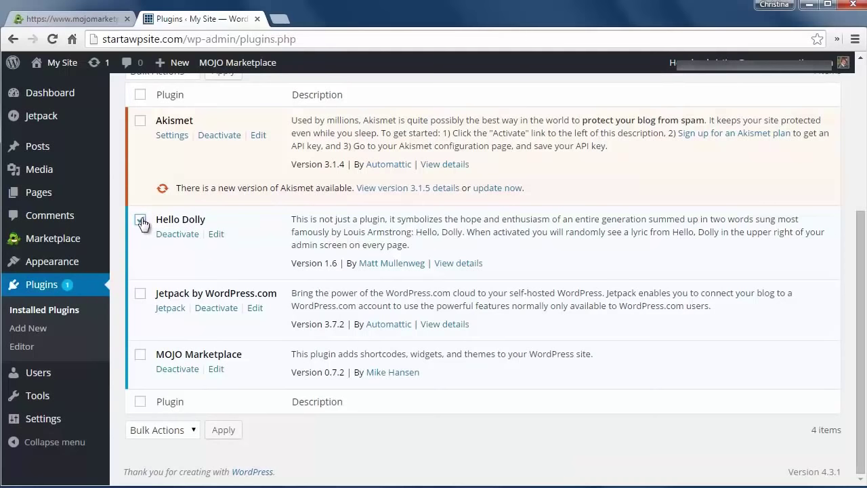
click(140, 354)
click(140, 294)
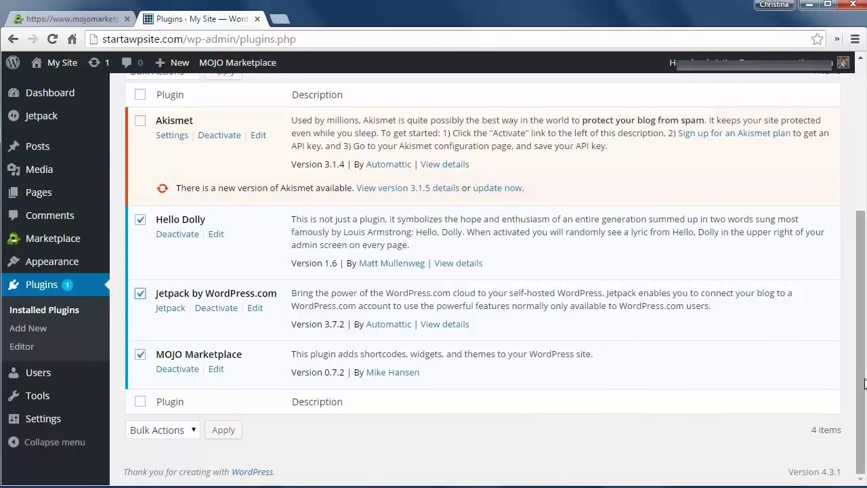
scroll(861, 339, up, 4)
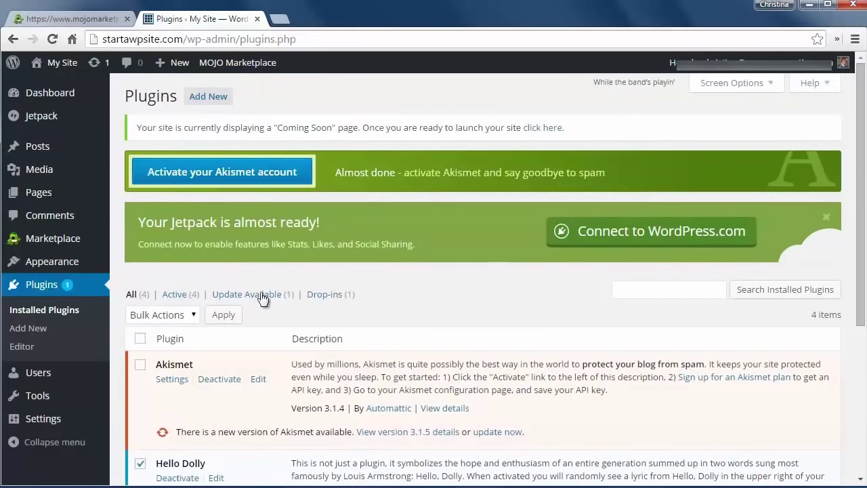
click(177, 317)
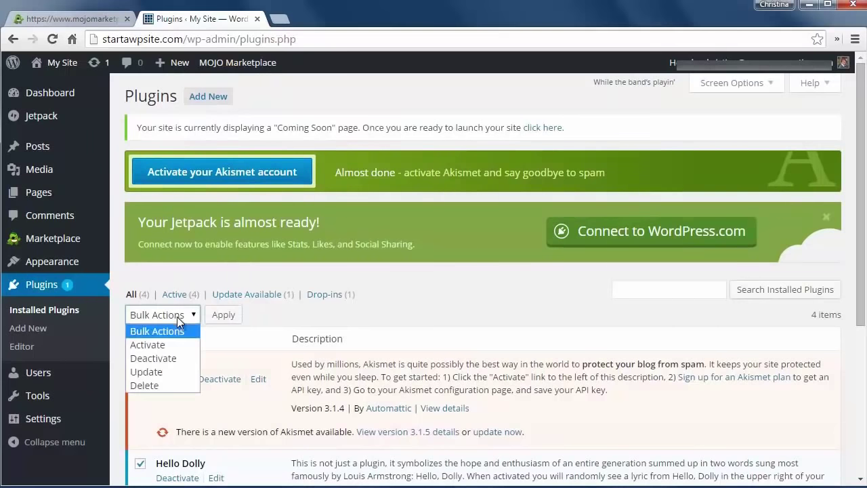
click(173, 356)
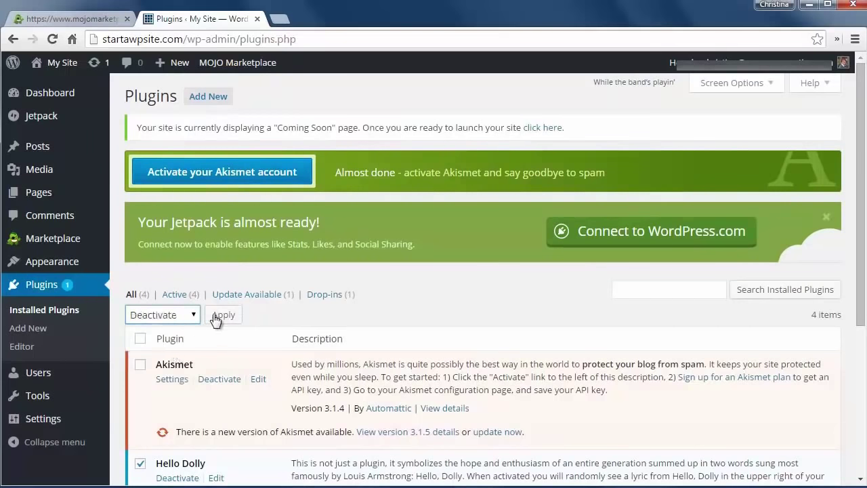
click(221, 316)
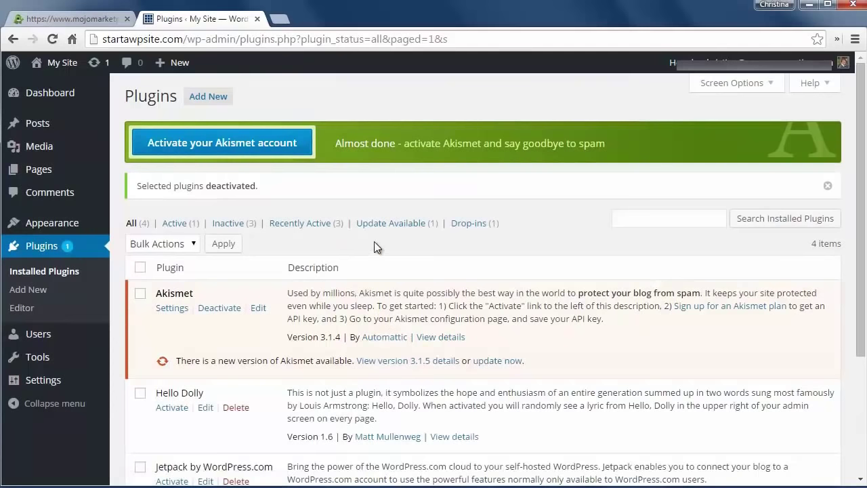
- Show only the inactive plugins and bulk delete all of them, including their files and data
click(226, 223)
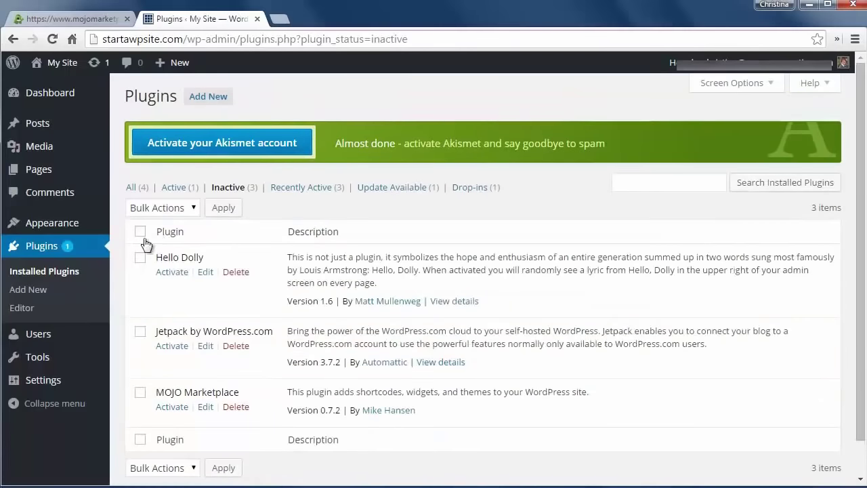
click(141, 232)
click(162, 208)
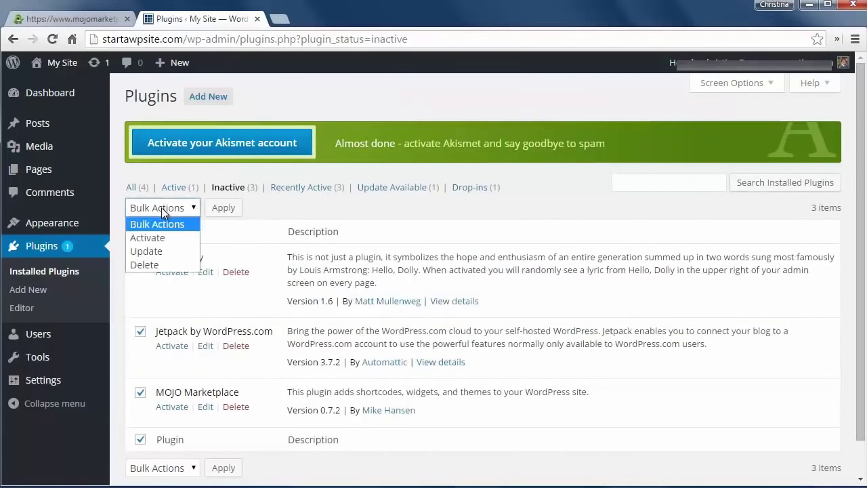
click(163, 265)
click(222, 208)
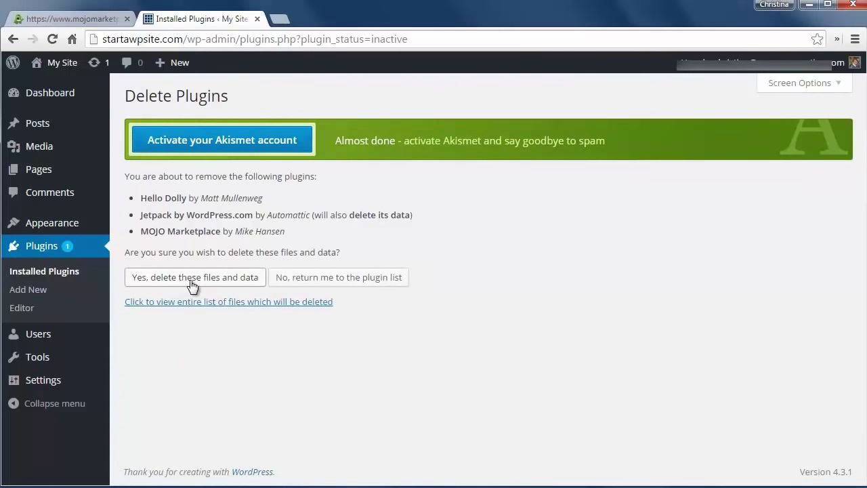
click(200, 274)
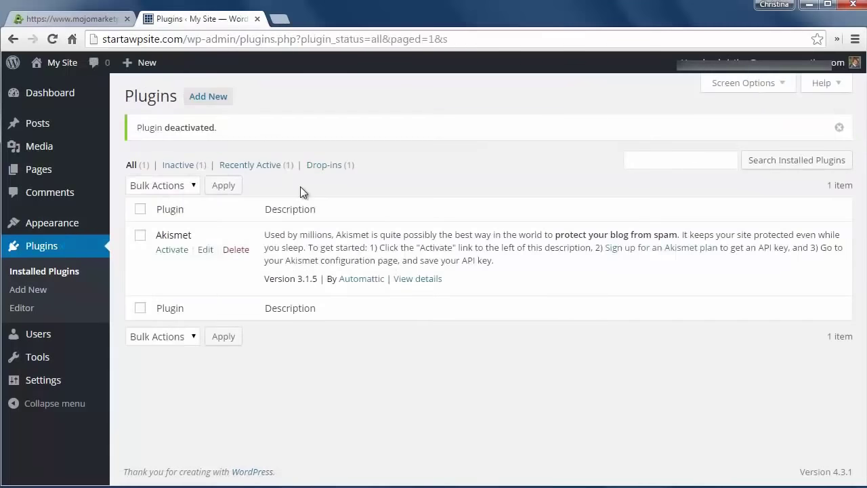
- Return to the dashboard home and open the live site in a new tab
click(55, 95)
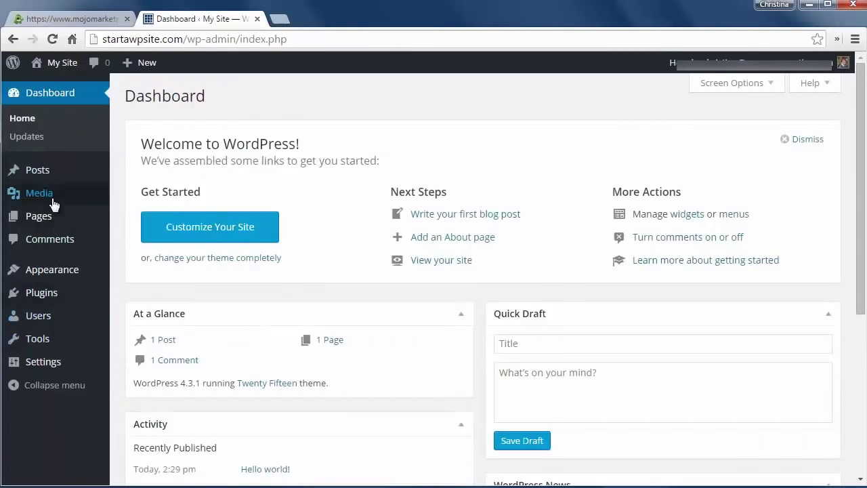
mouse_move(64, 293)
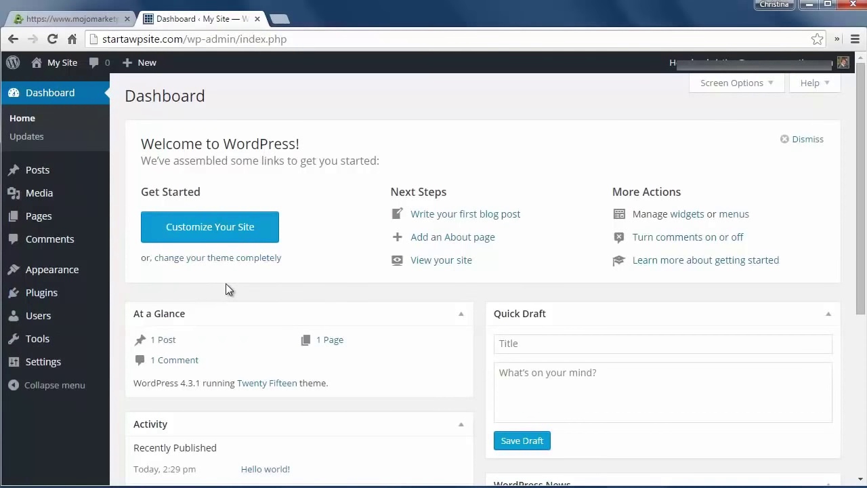
mouse_move(55, 61)
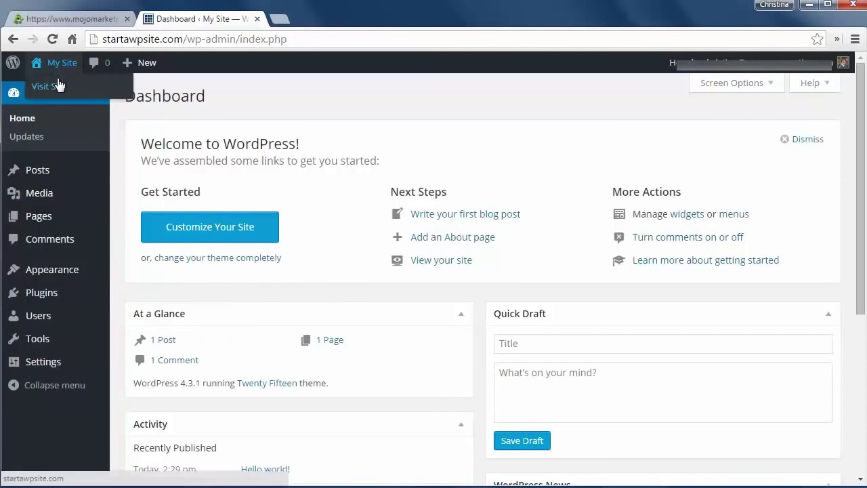
right_click(57, 88)
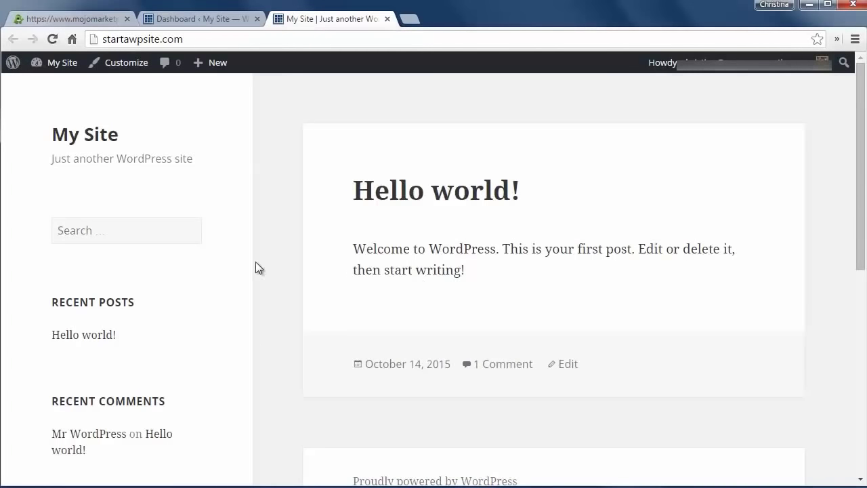
- Go back to the dashboard tab, open the installed themes and start adding a new theme
click(195, 20)
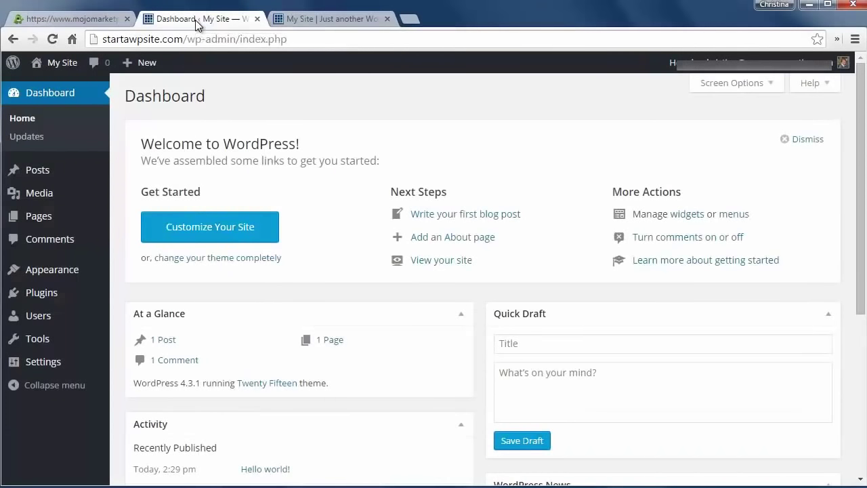
mouse_move(87, 278)
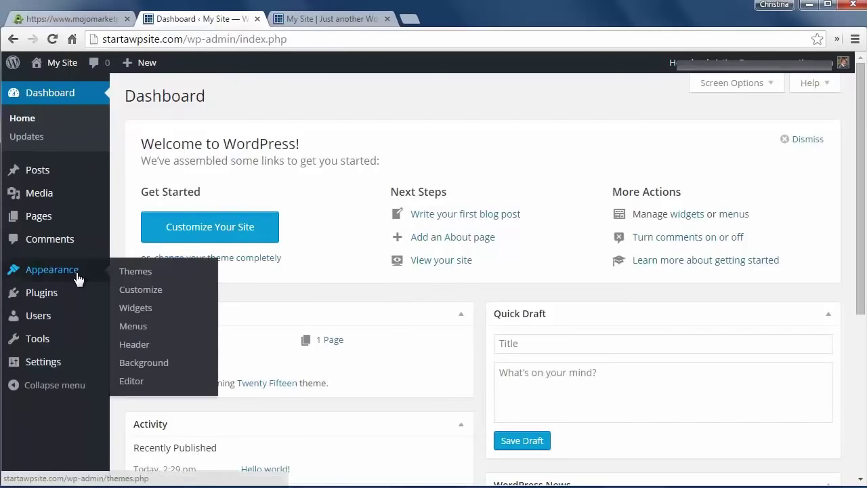
click(136, 271)
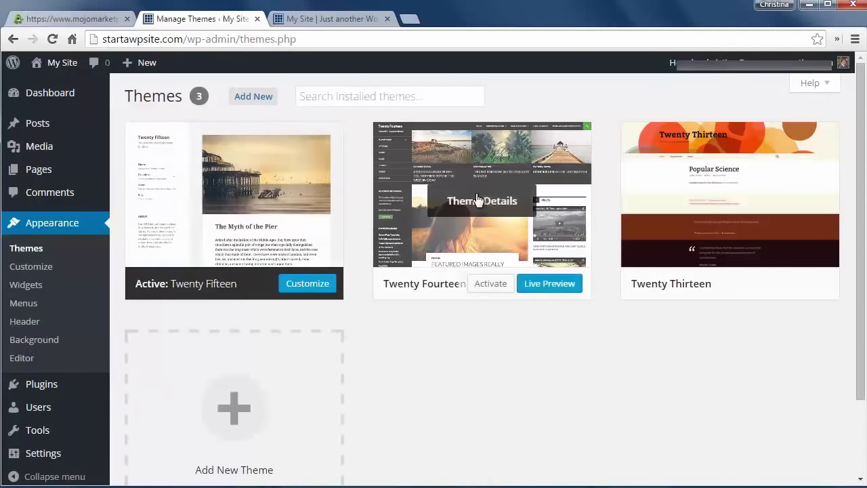
mouse_move(751, 195)
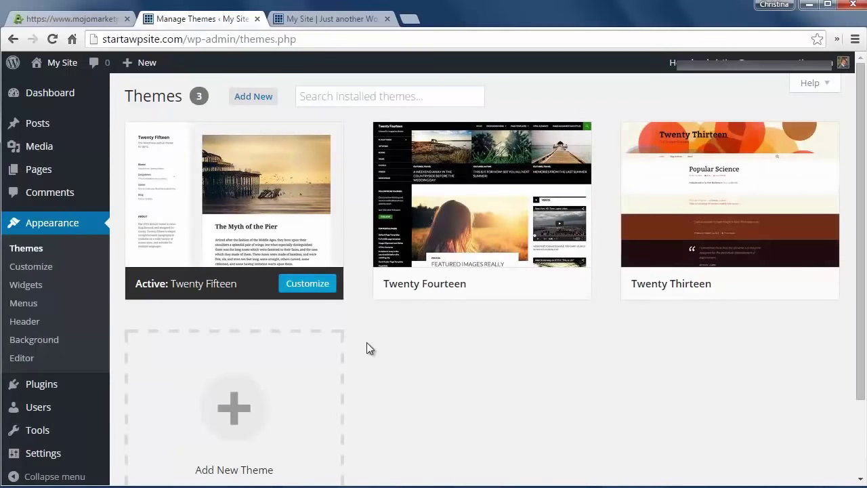
click(248, 97)
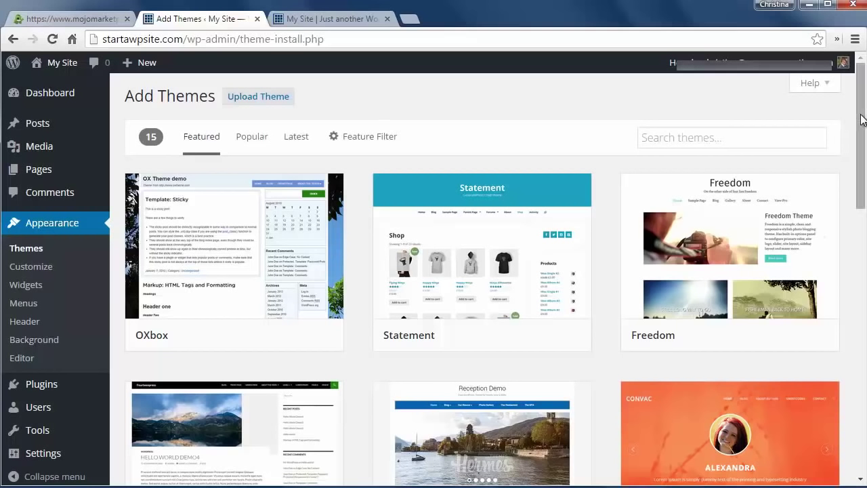
- Filter the available themes by Blue, Responsive Layout and Right Sidebar, and browse the matching themes
mouse_move(862, 119)
mouse_down()
mouse_move(864, 368)
mouse_move(863, 107)
mouse_up()
click(370, 140)
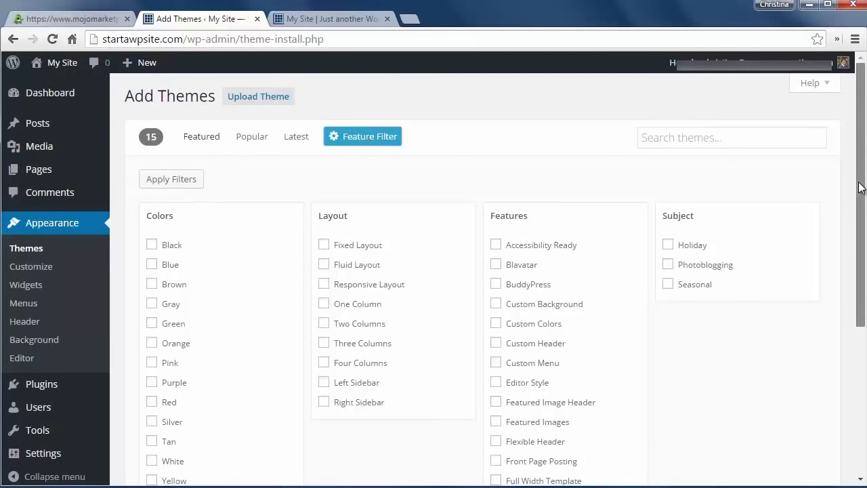
drag(861, 176, 861, 246)
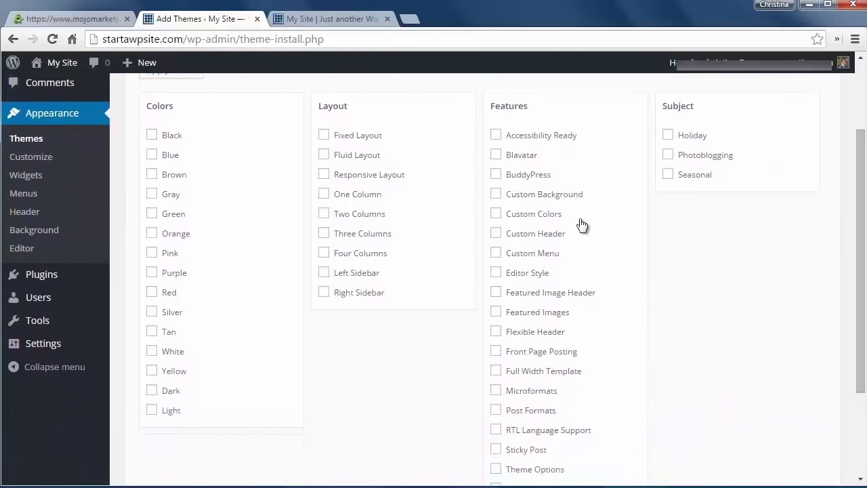
click(152, 157)
click(325, 178)
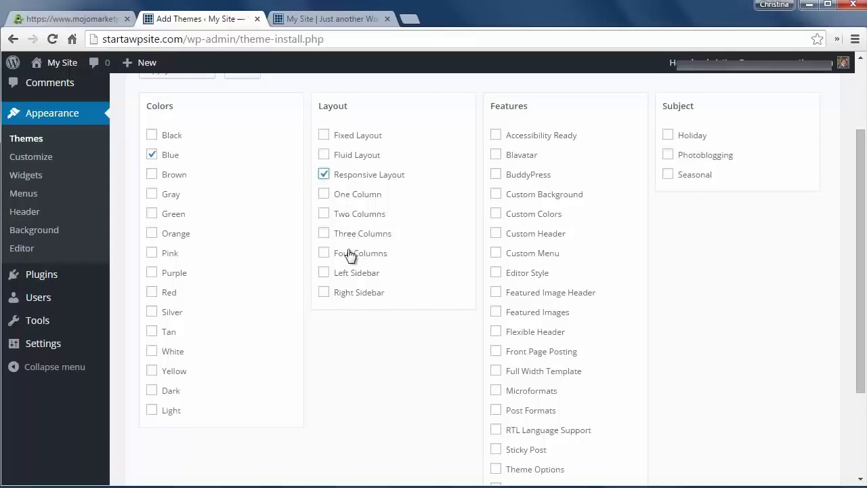
click(324, 293)
drag(861, 242, 865, 298)
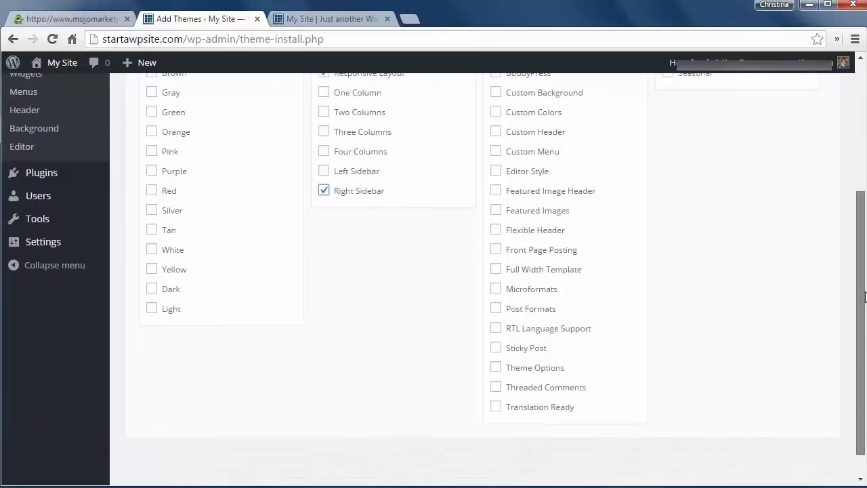
scroll(327, 314, up, 3)
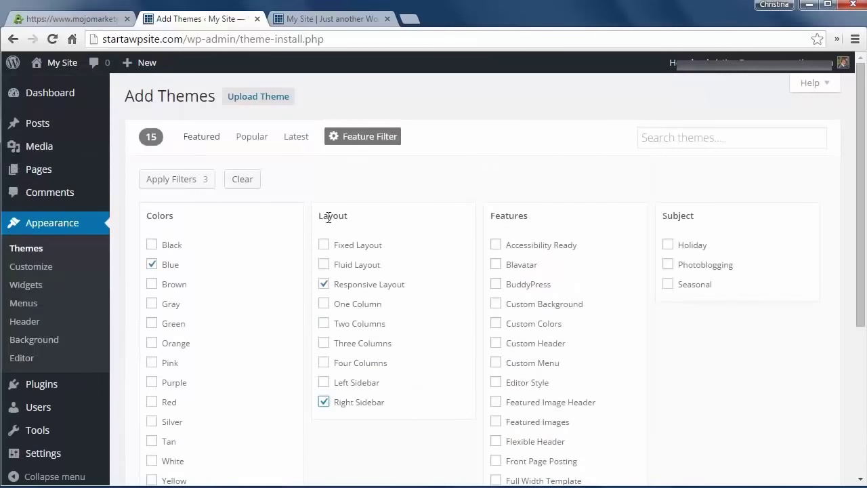
click(192, 182)
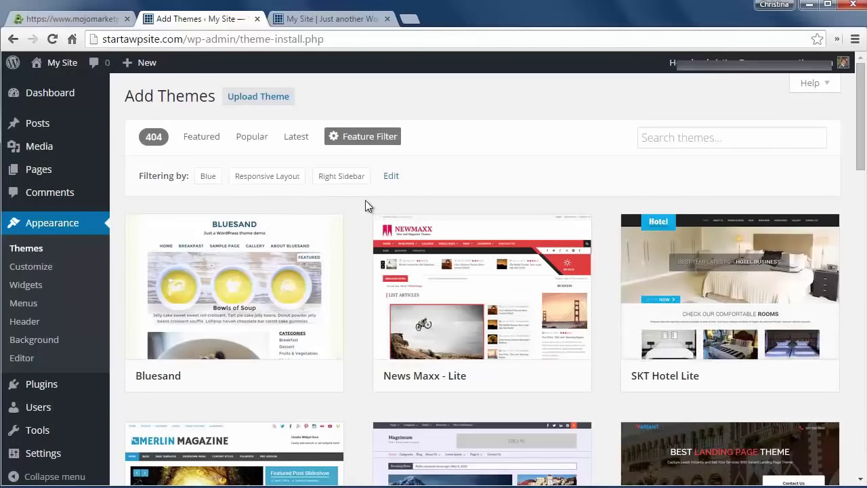
scroll(365, 205, down, 2)
scroll(365, 200, down, 3)
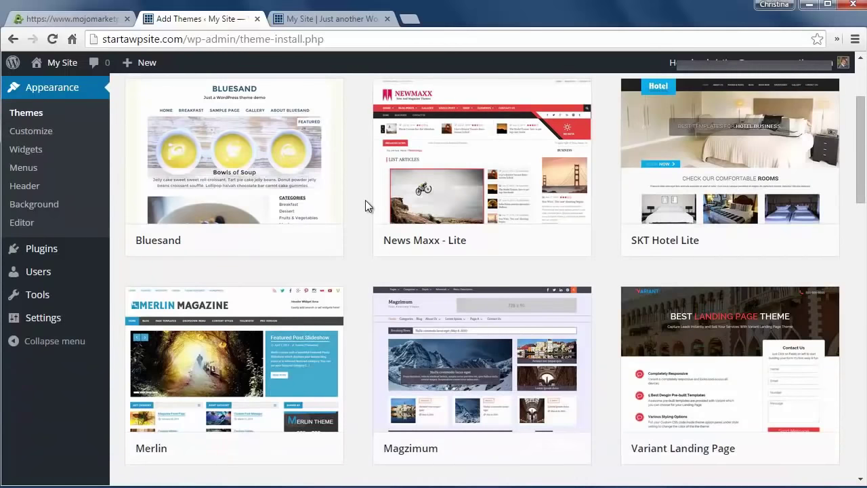
- Browse further through the matching themes, preview the luna theme down its page, and close the preview
scroll(365, 200, down, 10)
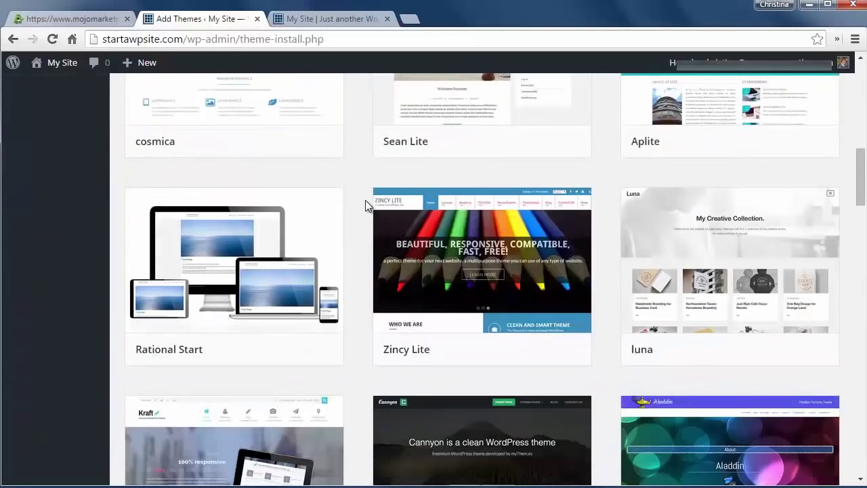
mouse_move(728, 257)
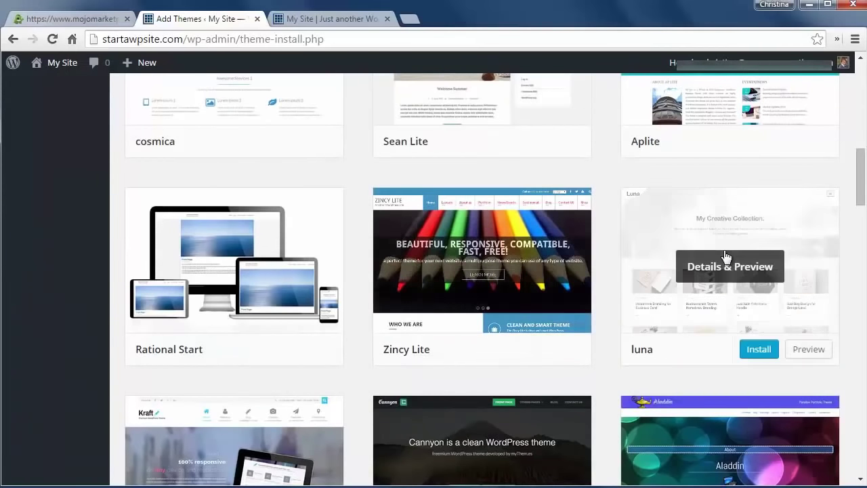
click(810, 349)
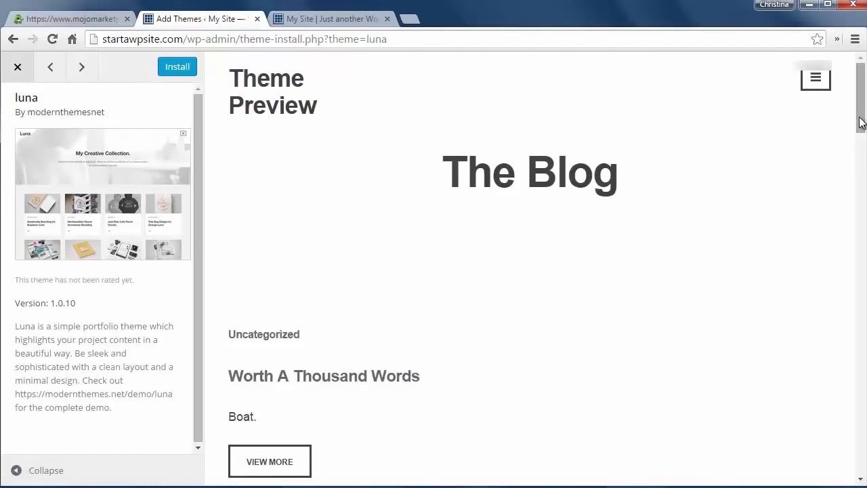
drag(858, 170, 861, 349)
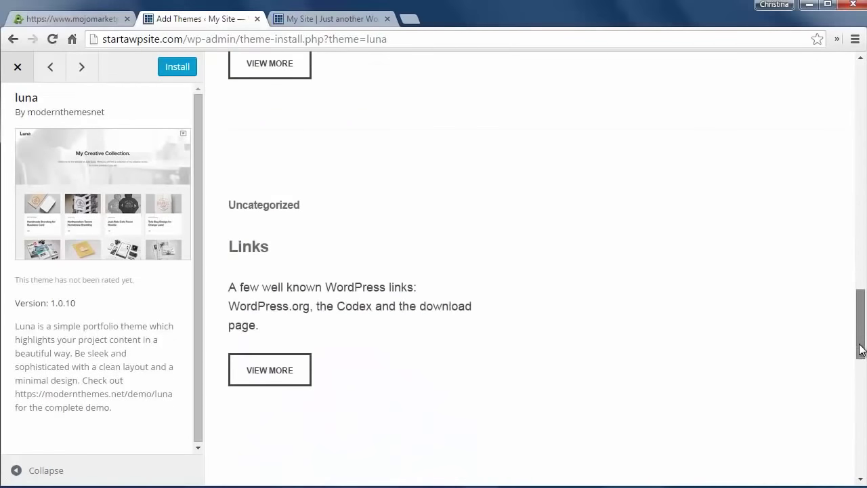
click(17, 65)
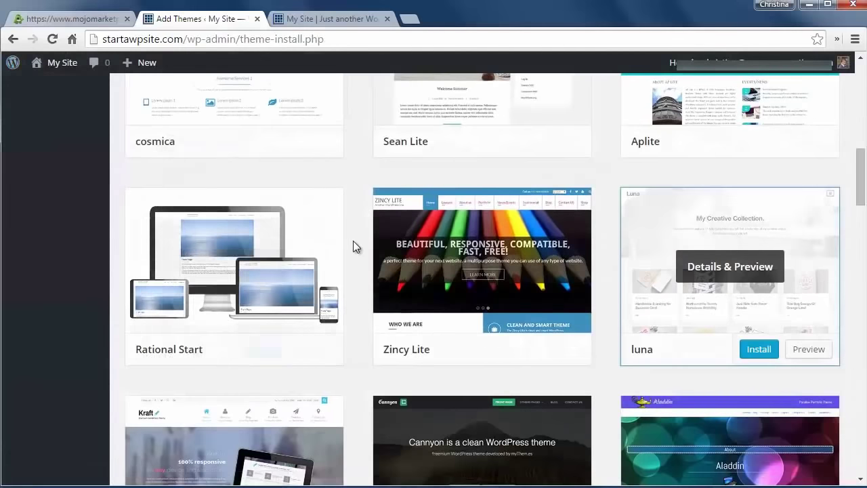
- Install the Sean Lite theme from the filtered results and activate it on the site
scroll(353, 241, up, 2)
scroll(354, 240, up, 1)
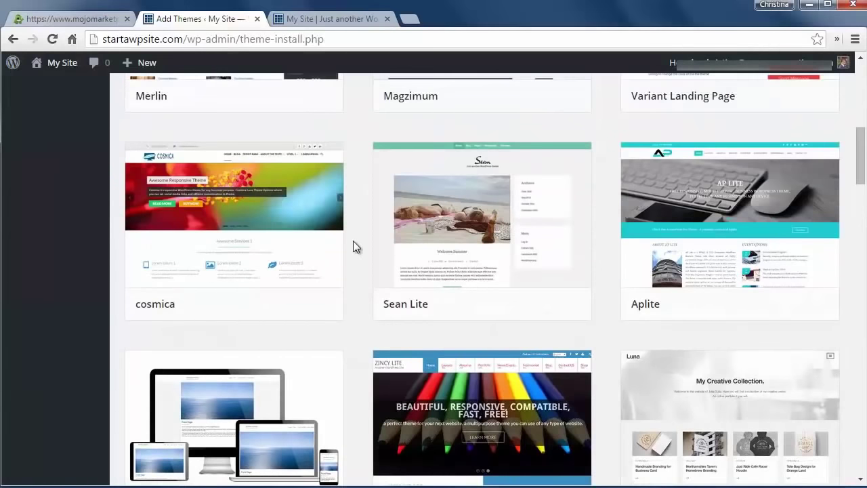
mouse_move(482, 248)
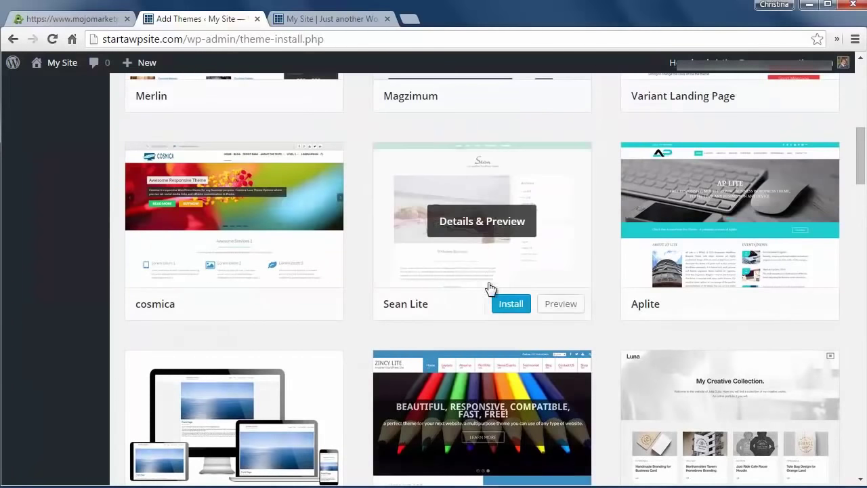
click(508, 305)
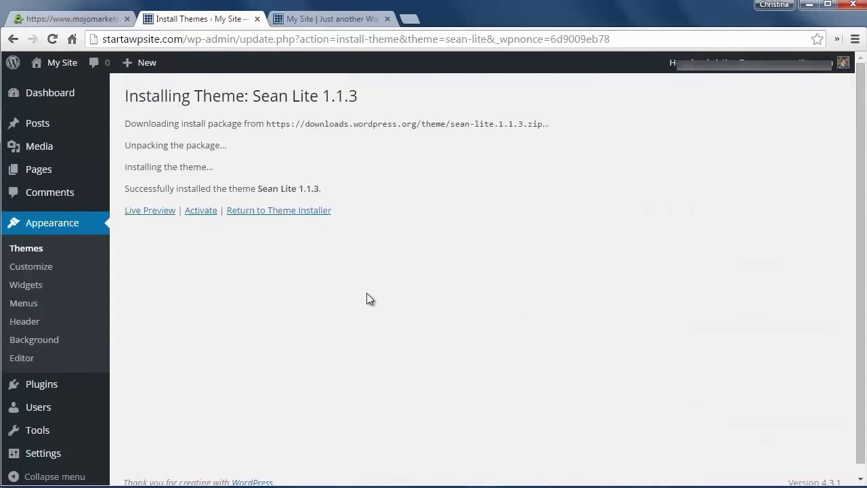
click(198, 213)
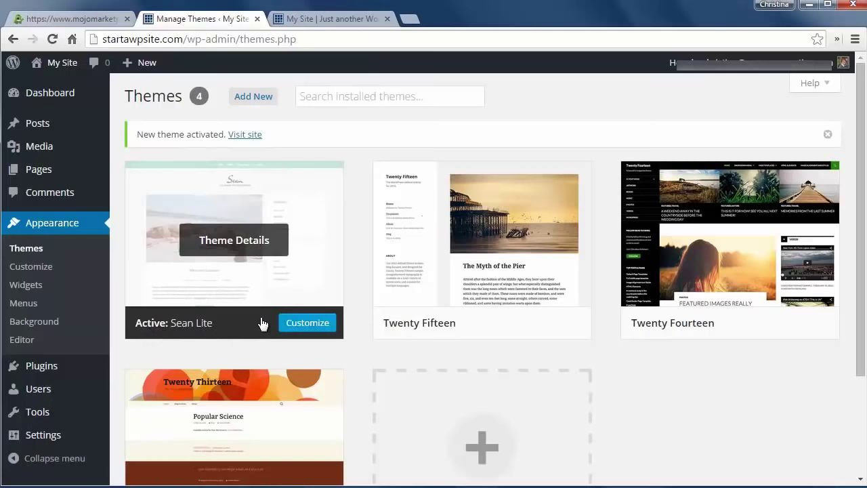
- Go to the tab with the live site to check it with the newly activated theme
click(309, 21)
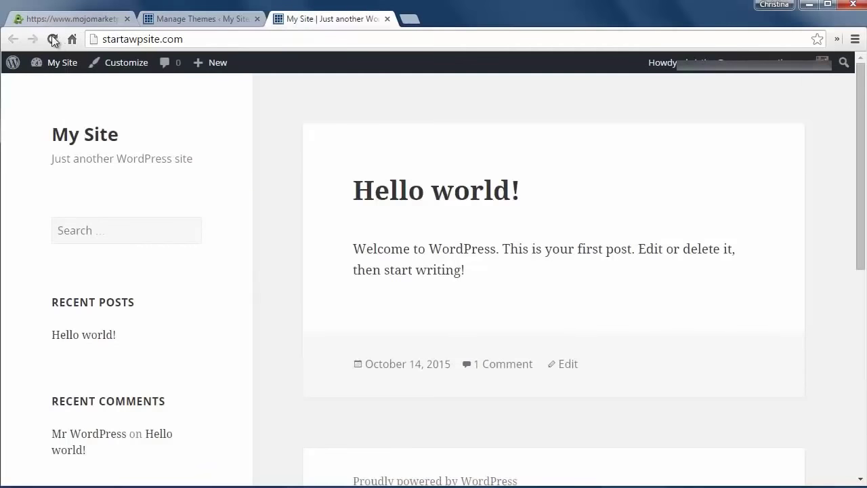